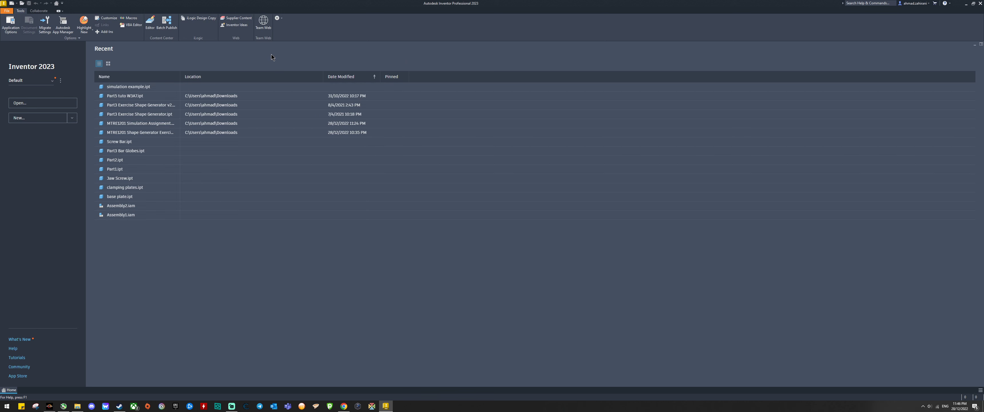
- Create a new part file from the Standard.ipt template
{"action": "left_click", "coordinate": [8, 12]}
{"action": "left_click", "coordinate": [17, 35]}
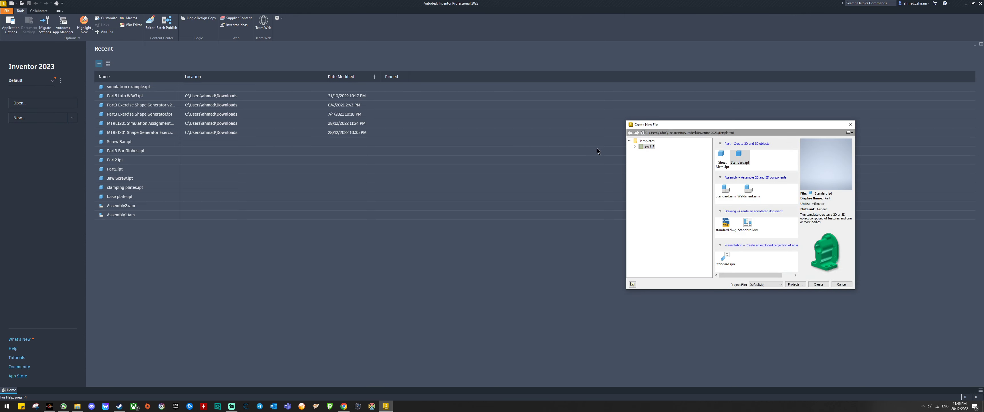
{"action": "left_click_drag", "start_coordinate": [722, 124], "coordinate": [477, 104]}
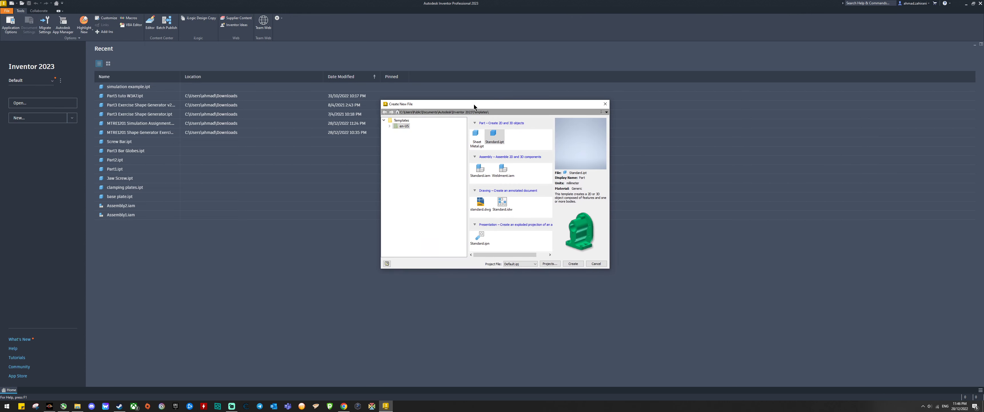
{"action": "left_click", "coordinate": [499, 137]}
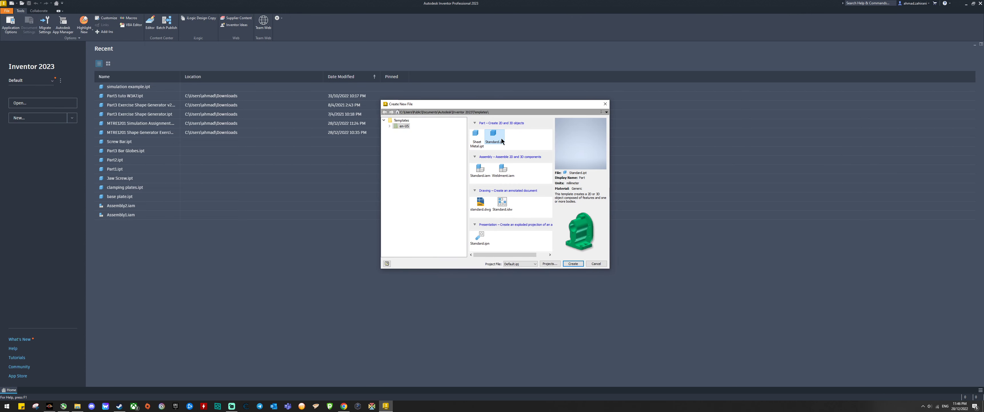
{"action": "left_click", "coordinate": [572, 263]}
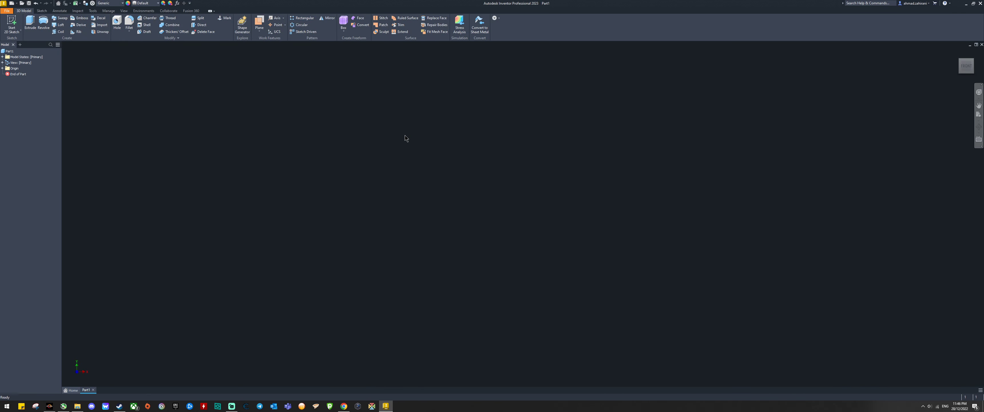
- Sketch a 25 mm diameter circle centred on the origin on the horizontal XZ plane
{"action": "left_click", "coordinate": [11, 22]}
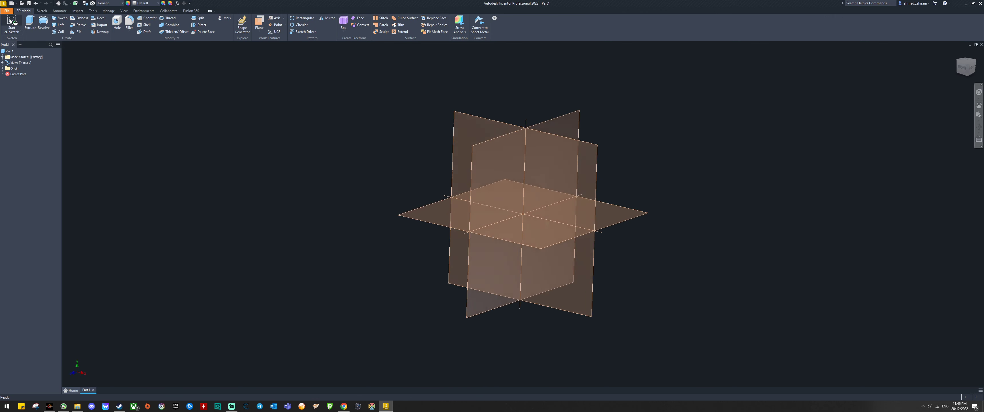
{"action": "left_click", "coordinate": [413, 211]}
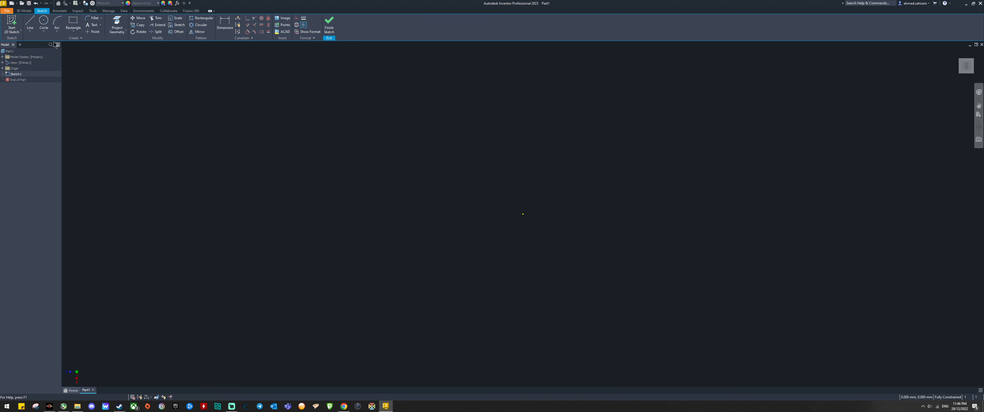
{"action": "left_click", "coordinate": [45, 25]}
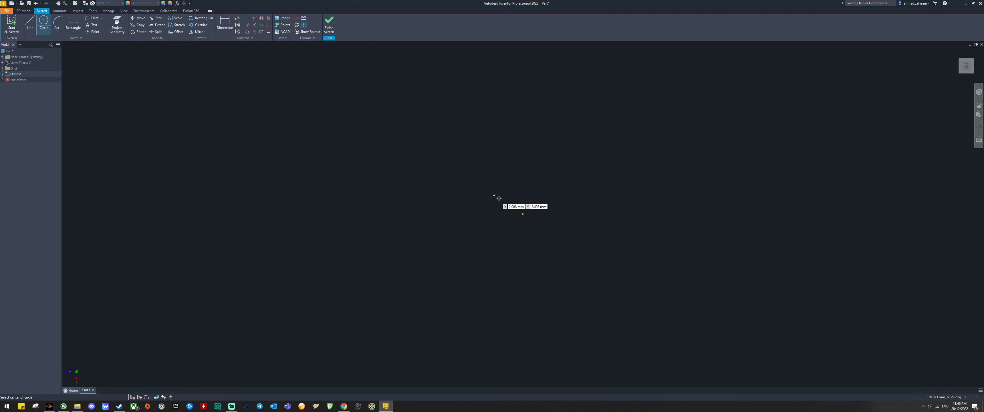
{"action": "left_click", "coordinate": [523, 214]}
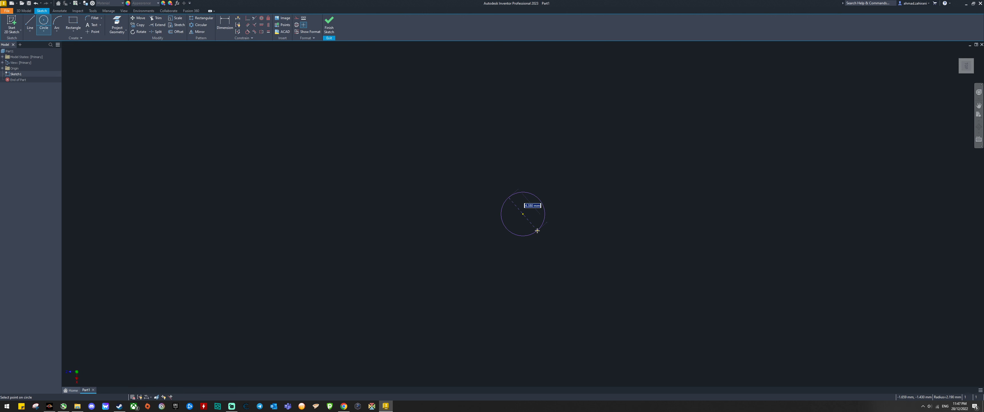
{"action": "type", "text": "25"}
{"action": "key", "text": "Return"}
- Extrude the circle profile upward by 50 mm to form a solid cylinder
{"action": "left_click", "coordinate": [24, 11]}
{"action": "left_click", "coordinate": [30, 26]}
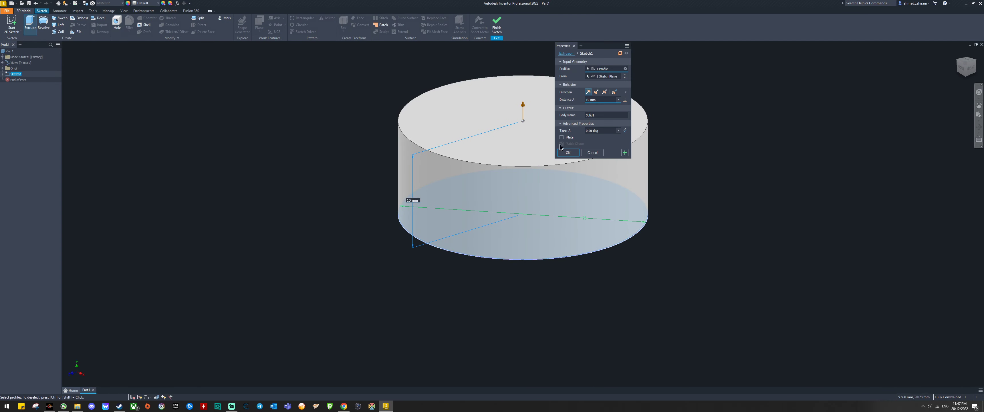
{"action": "left_click", "coordinate": [590, 100]}
{"action": "type", "text": "50"}
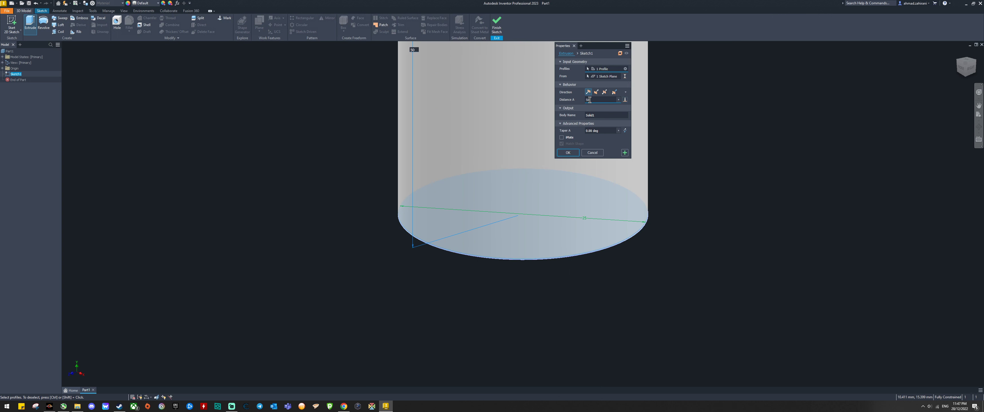
{"action": "scroll", "coordinate": [511, 160], "scroll_direction": "down", "scroll_amount": 6}
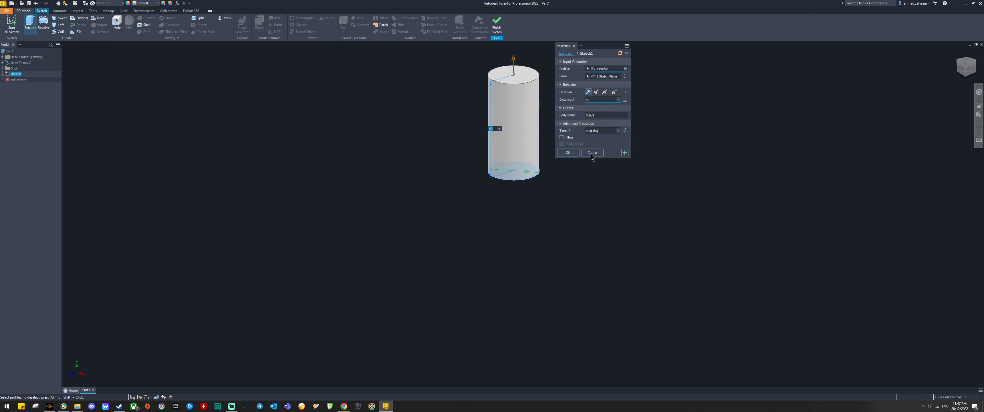
{"action": "left_click", "coordinate": [568, 155]}
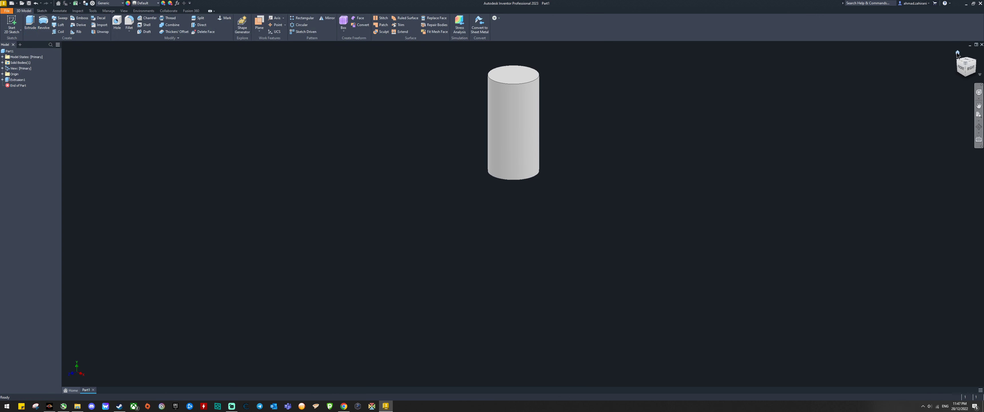
{"action": "left_click", "coordinate": [958, 54]}
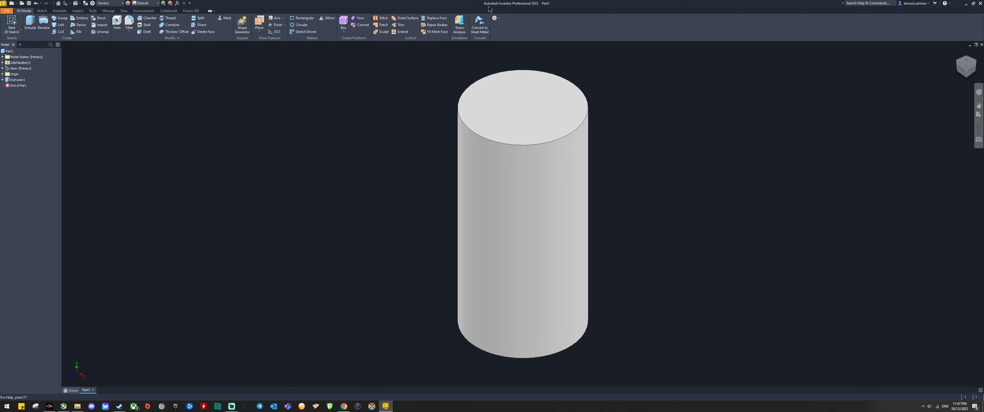
- Enter the stress analysis environment and create a new static analysis study with the default settings
{"action": "left_click", "coordinate": [461, 24]}
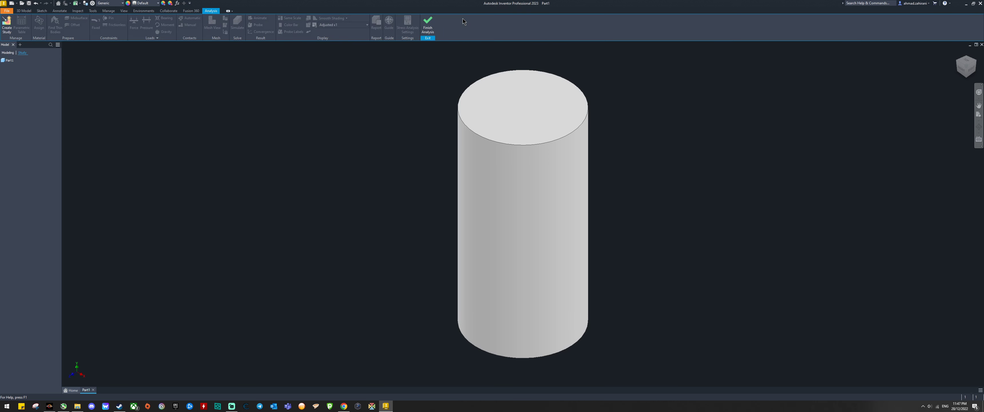
{"action": "left_click", "coordinate": [7, 24]}
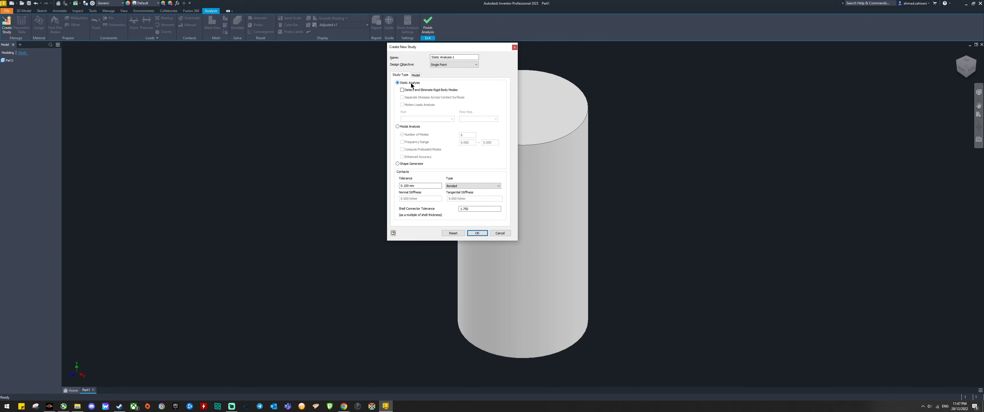
{"action": "left_click", "coordinate": [477, 233]}
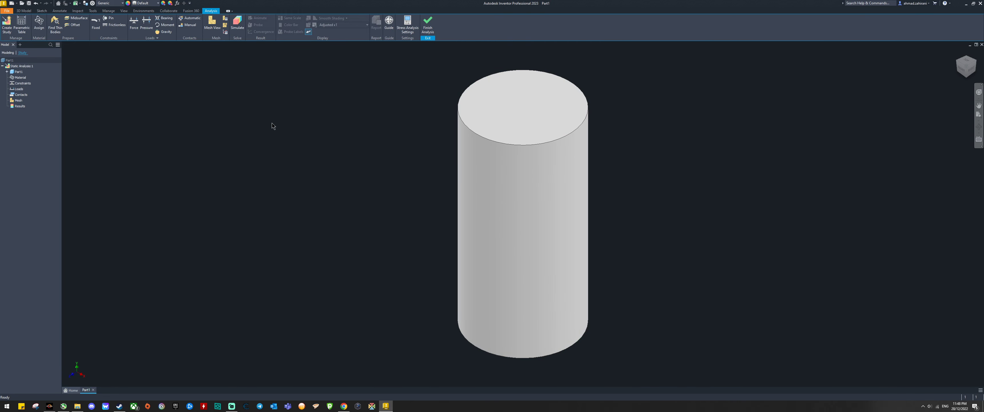
- Assign Iron, Malleable from the Inventor Material Library as the cylinder's material
{"action": "left_click", "coordinate": [123, 3]}
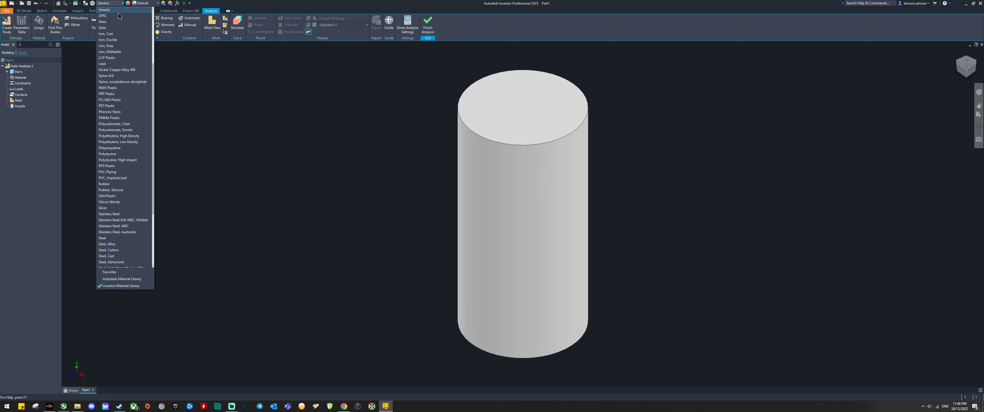
{"action": "left_click", "coordinate": [114, 33]}
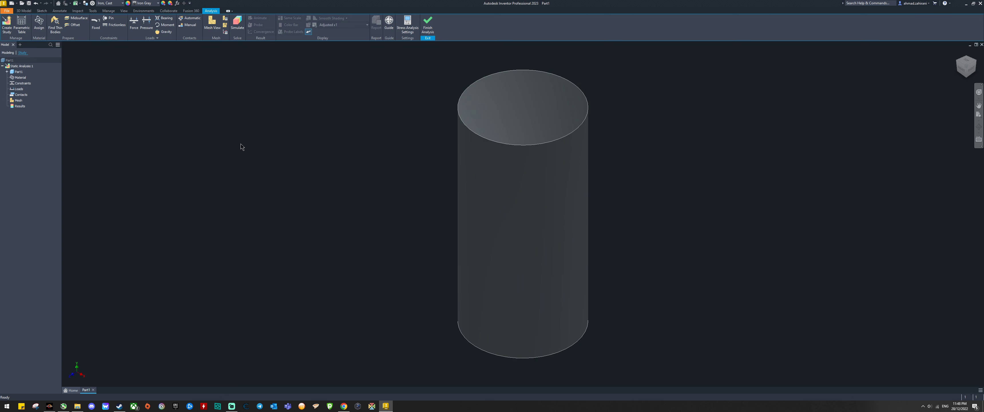
{"action": "left_click", "coordinate": [122, 3]}
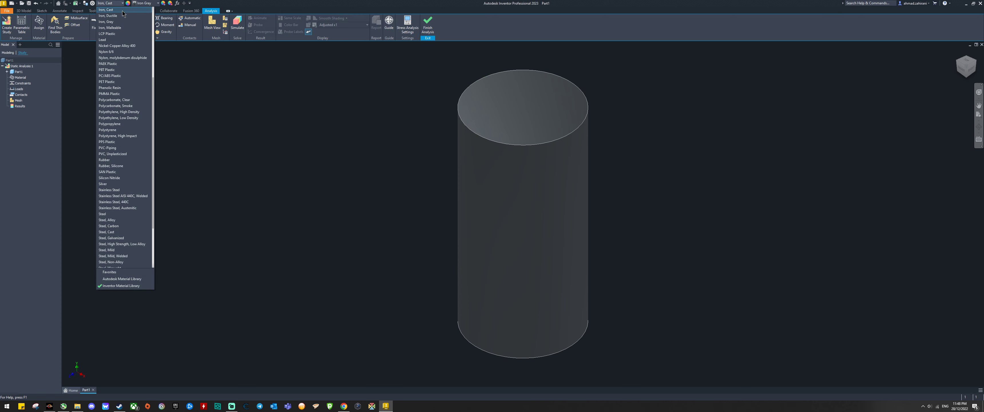
{"action": "left_click", "coordinate": [120, 29]}
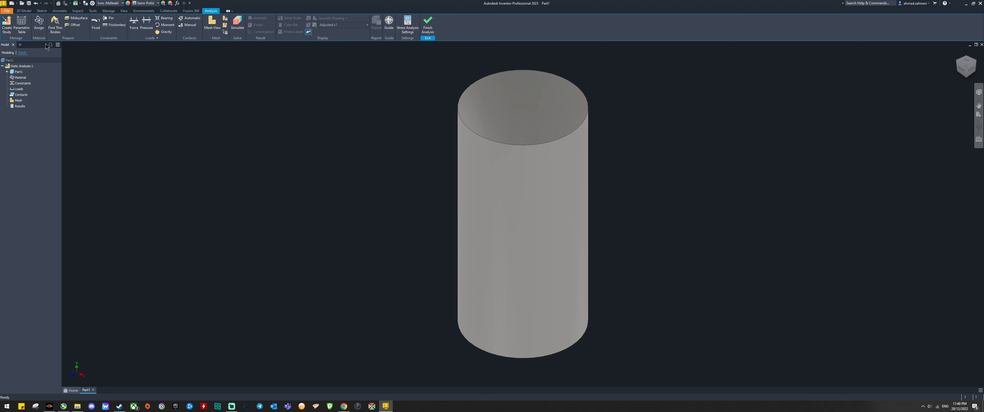
- Apply a fixed constraint to the cylinder's bottom face
{"action": "left_click", "coordinate": [20, 78]}
{"action": "left_click", "coordinate": [23, 84]}
{"action": "left_click", "coordinate": [96, 24]}
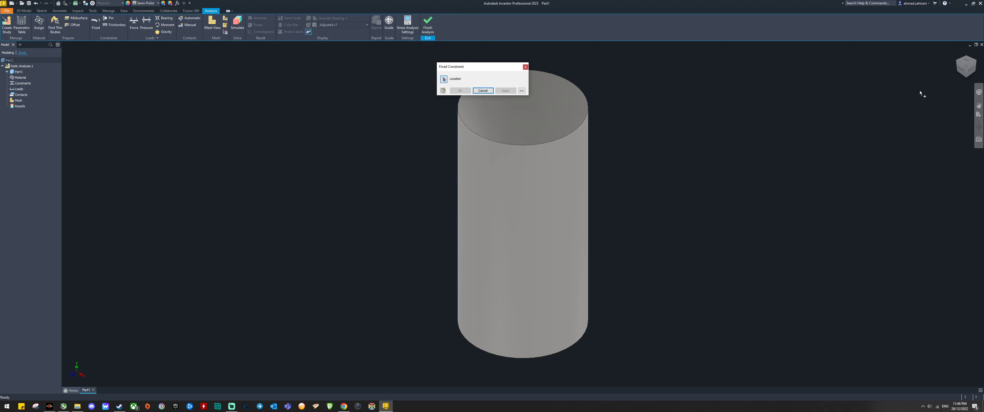
{"action": "mouse_move", "coordinate": [967, 75]}
{"action": "left_mouse_down"}
{"action": "mouse_move", "coordinate": [958, 35]}
{"action": "mouse_move", "coordinate": [916, 115]}
{"action": "left_mouse_up"}
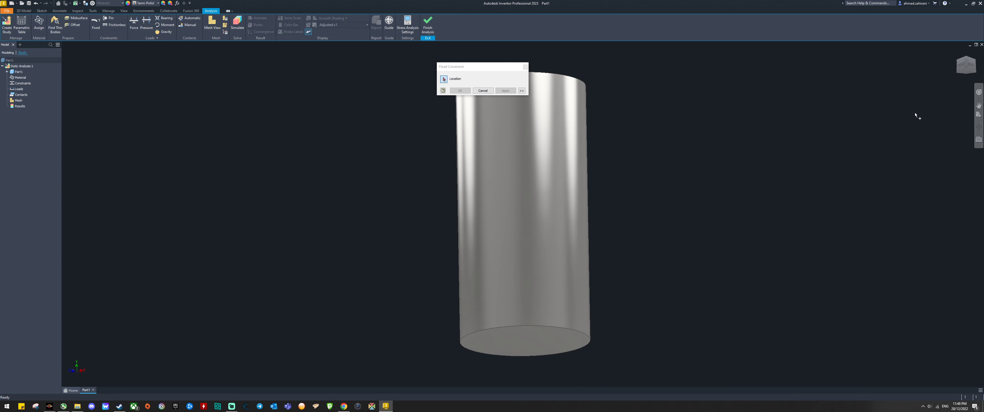
{"action": "left_click", "coordinate": [525, 340]}
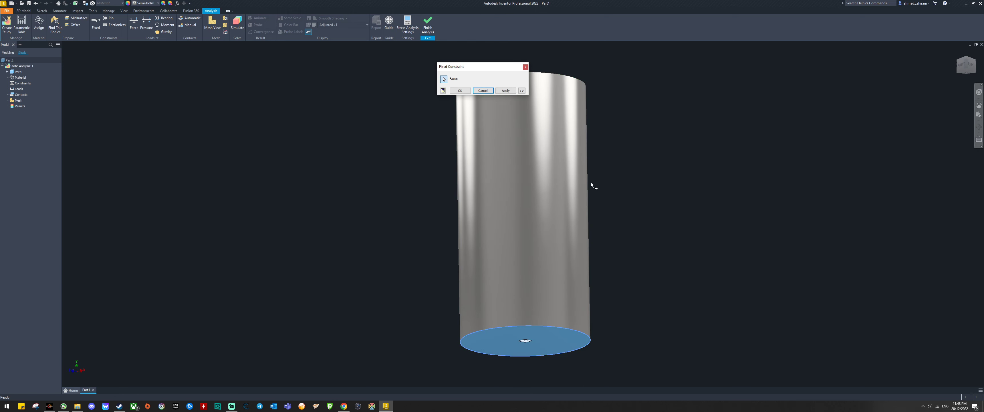
{"action": "left_click", "coordinate": [463, 91]}
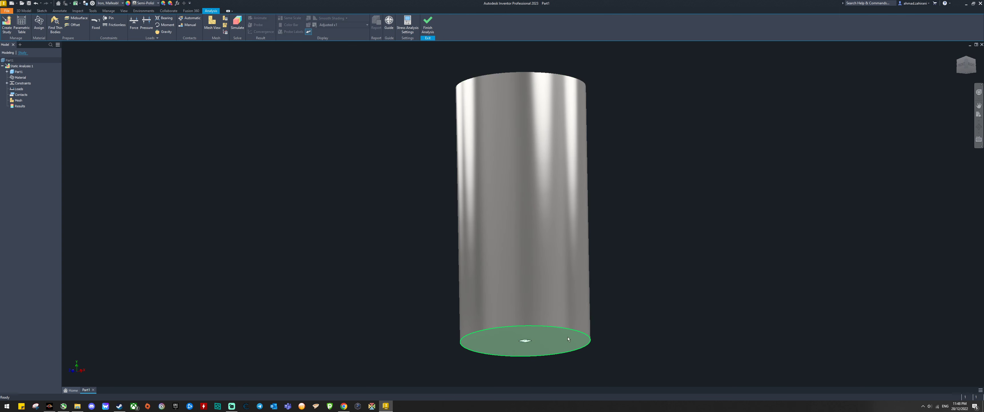
- Apply a 1000 N downward force to the cylinder's top face
{"action": "left_click", "coordinate": [967, 70]}
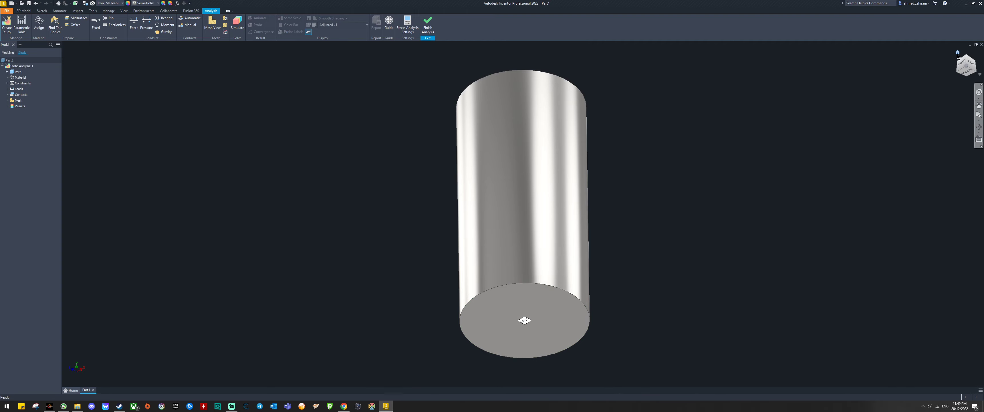
{"action": "left_click", "coordinate": [958, 53]}
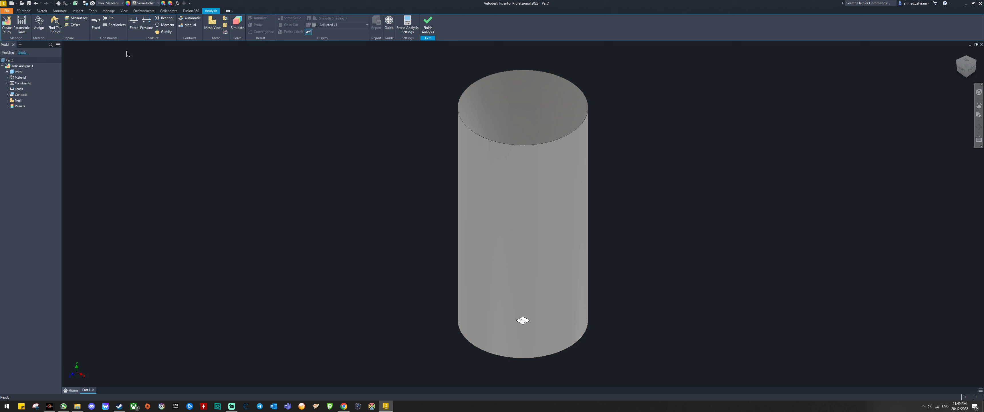
{"action": "left_click", "coordinate": [133, 25]}
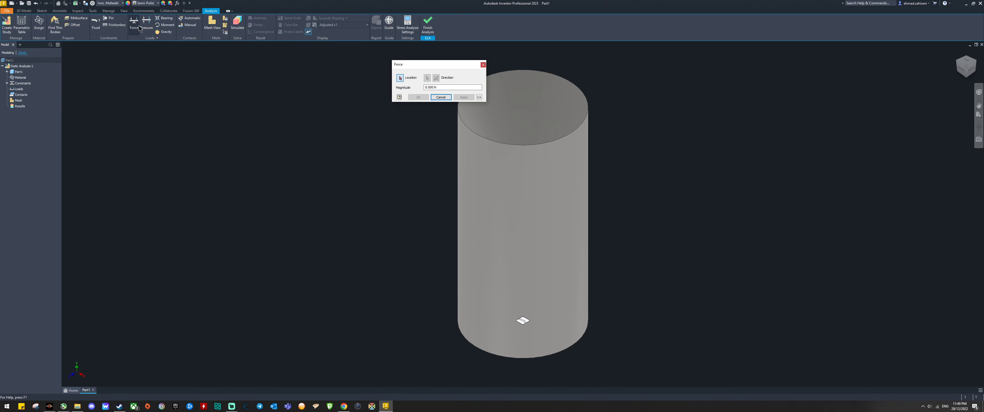
{"action": "left_click", "coordinate": [543, 108]}
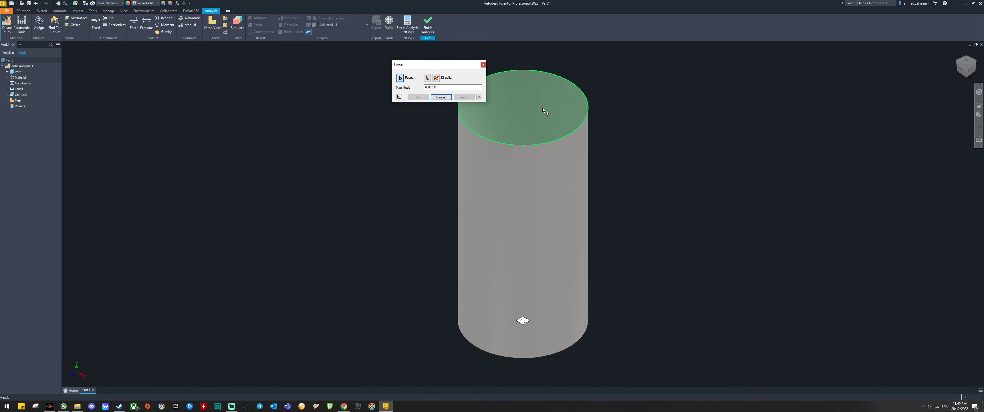
{"action": "type", "text": "1 N"}
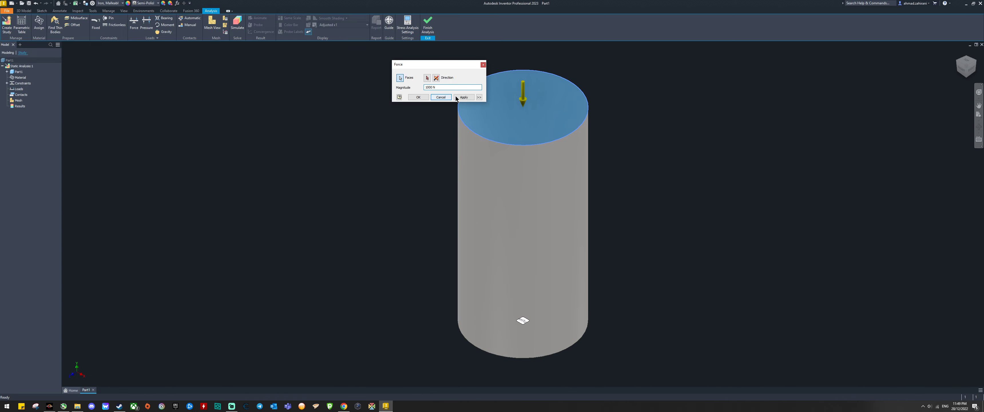
{"action": "left_click", "coordinate": [422, 98]}
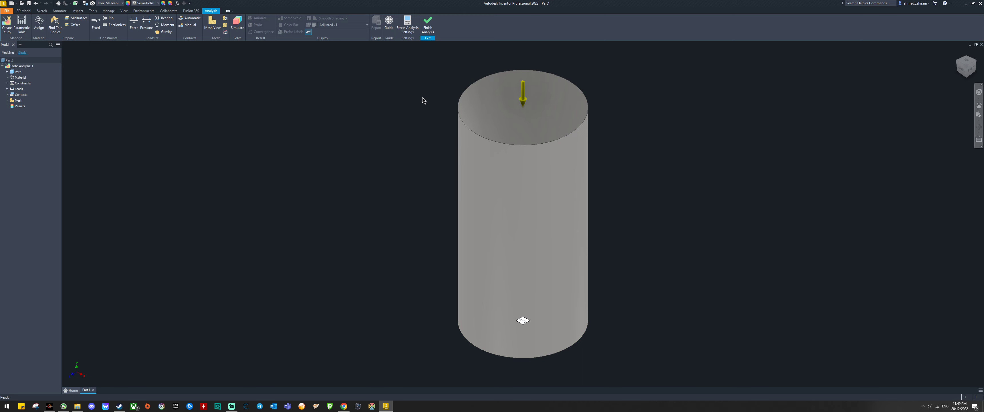
- Generate the cylinder's mesh view and run the static stress simulation
{"action": "left_click", "coordinate": [214, 25]}
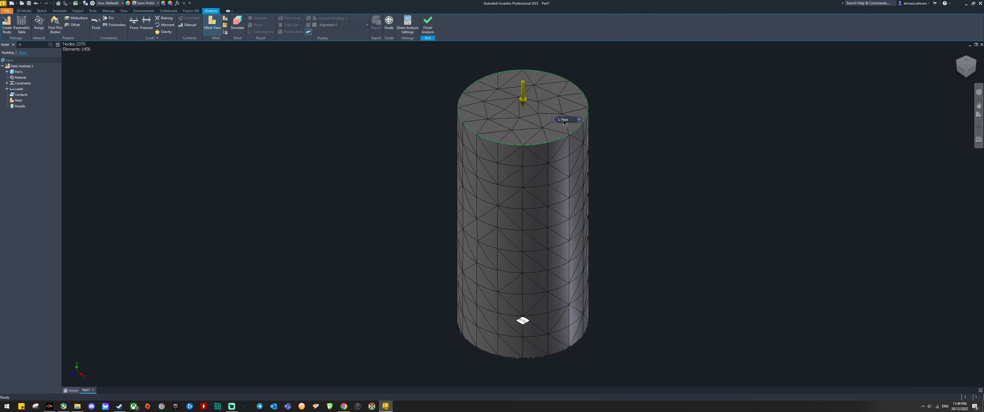
{"action": "mouse_move", "coordinate": [565, 107]}
{"action": "left_click", "coordinate": [235, 29]}
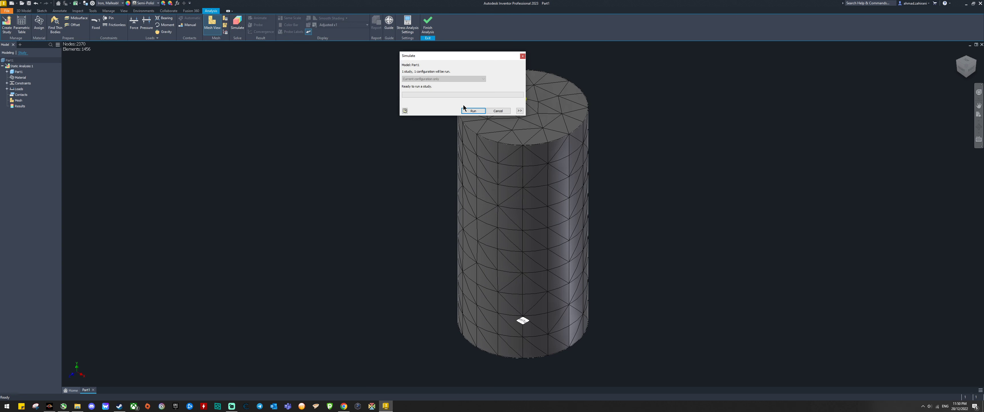
{"action": "left_click", "coordinate": [473, 111]}
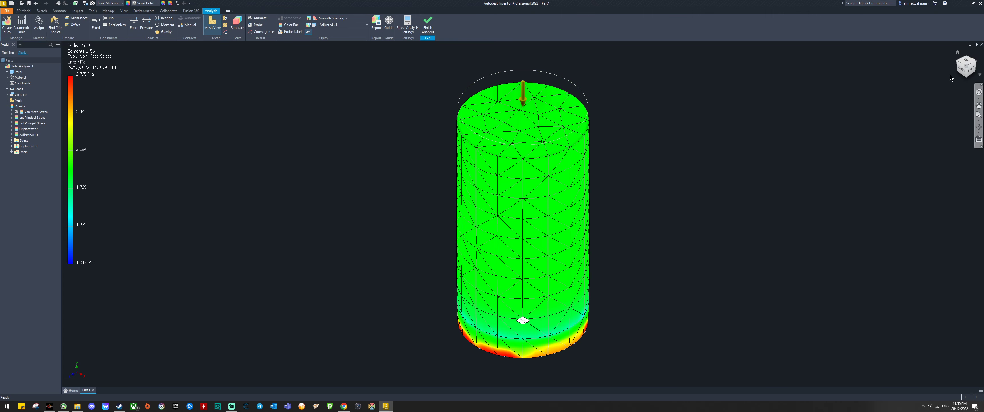
{"action": "left_click", "coordinate": [962, 70]}
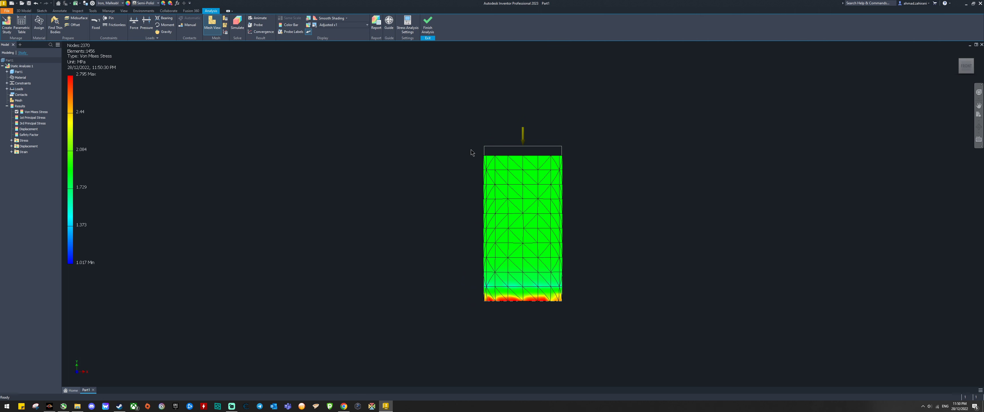
{"action": "scroll", "coordinate": [506, 156], "scroll_direction": "up", "scroll_amount": 3}
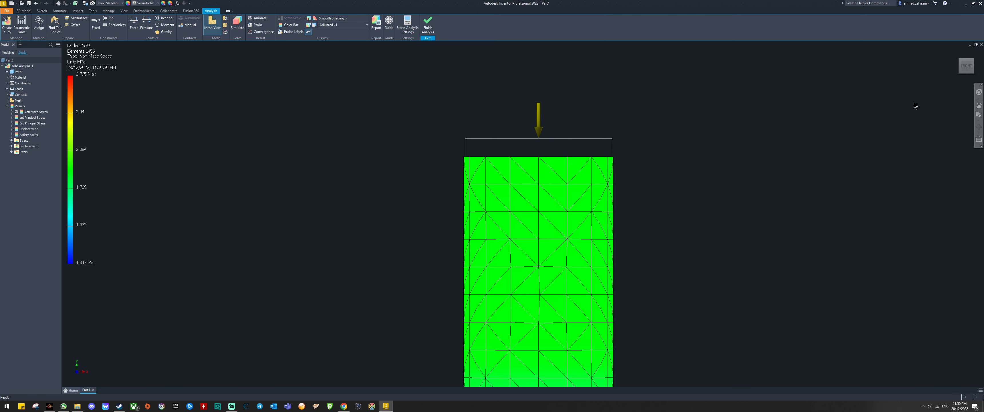
- Play the Von Mises stress results animation of the cylinder at slow speed in the isometric view
{"action": "left_click", "coordinate": [958, 52]}
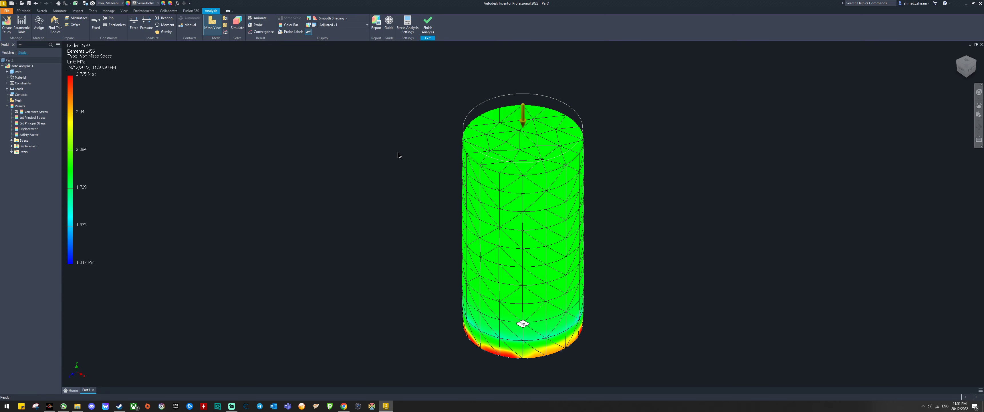
{"action": "left_click", "coordinate": [259, 18]}
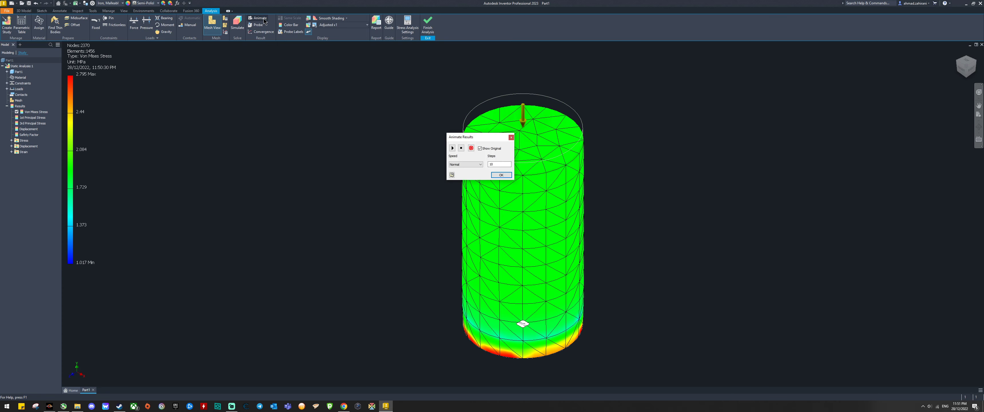
{"action": "left_click_drag", "start_coordinate": [473, 139], "coordinate": [415, 134]}
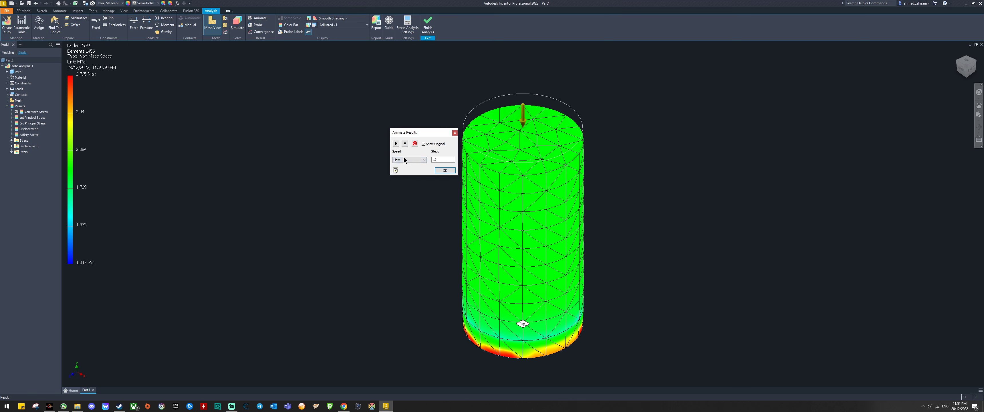
{"action": "left_click", "coordinate": [396, 143]}
{"action": "left_click_drag", "start_coordinate": [412, 134], "coordinate": [348, 114]}
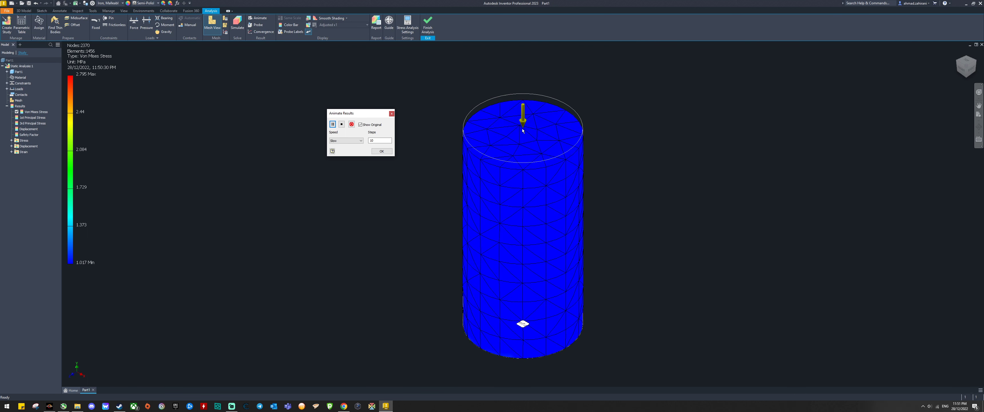
{"action": "left_click", "coordinate": [383, 151]}
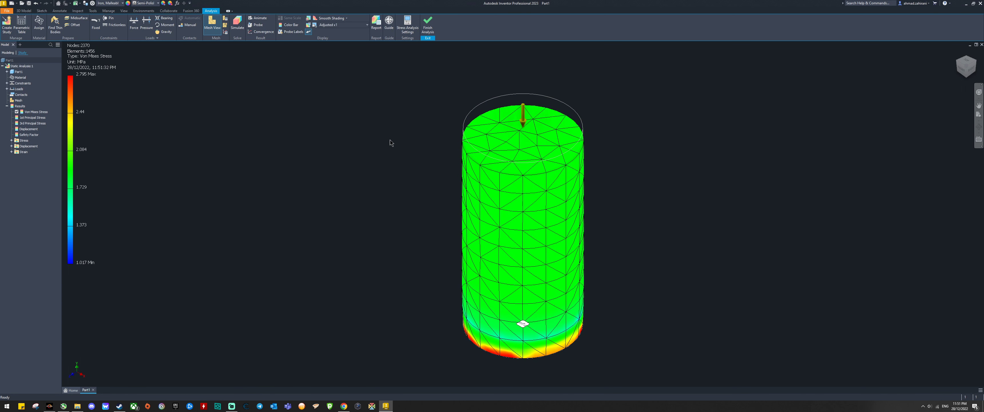
- Look over the stress analysis report settings without generating a report
{"action": "left_click", "coordinate": [376, 23]}
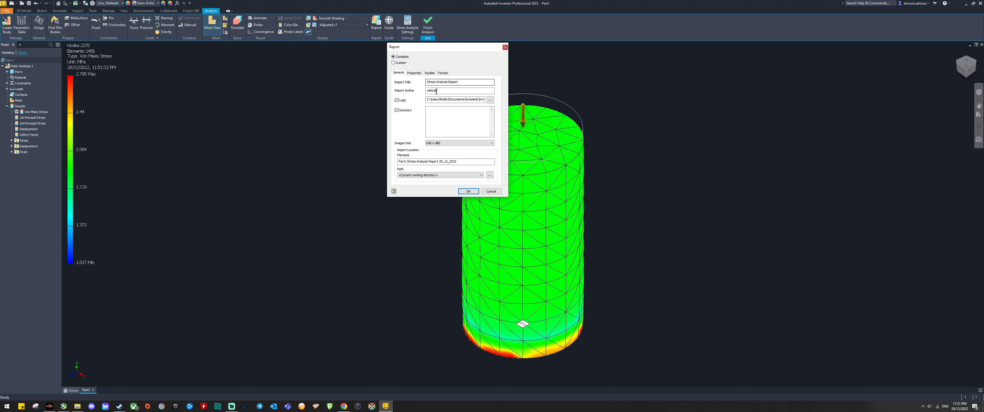
{"action": "left_click", "coordinate": [490, 192]}
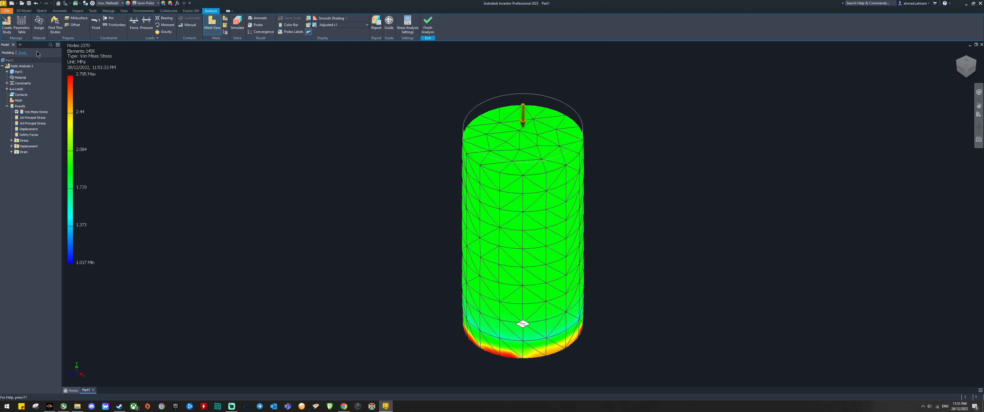
- Close the current part without saving it and create a new part from the Standard.ipt template
{"action": "left_click", "coordinate": [8, 13]}
{"action": "left_click", "coordinate": [22, 155]}
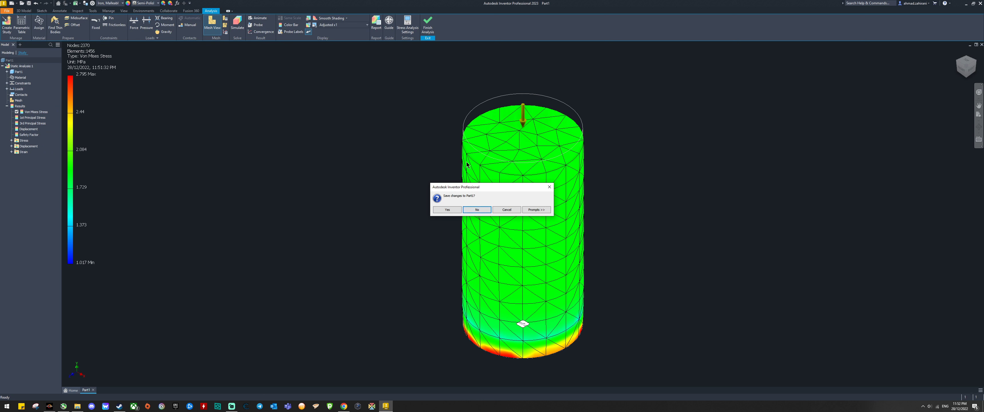
{"action": "left_click", "coordinate": [476, 210]}
{"action": "left_click", "coordinate": [7, 12]}
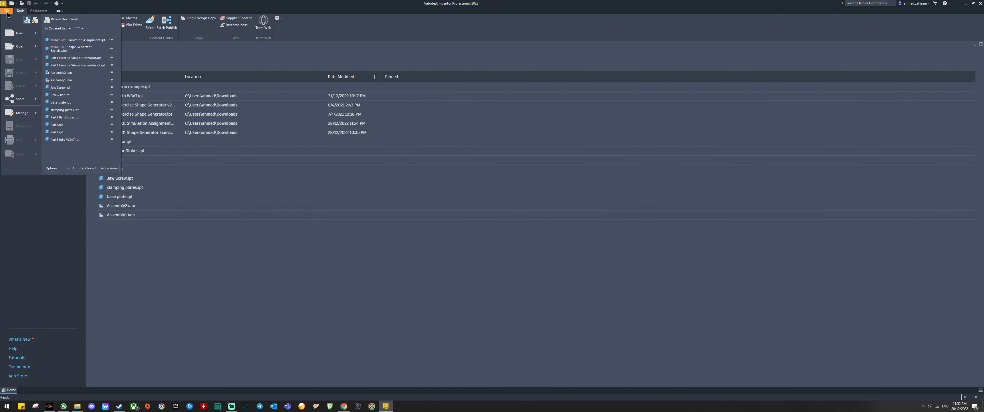
{"action": "left_click", "coordinate": [19, 33]}
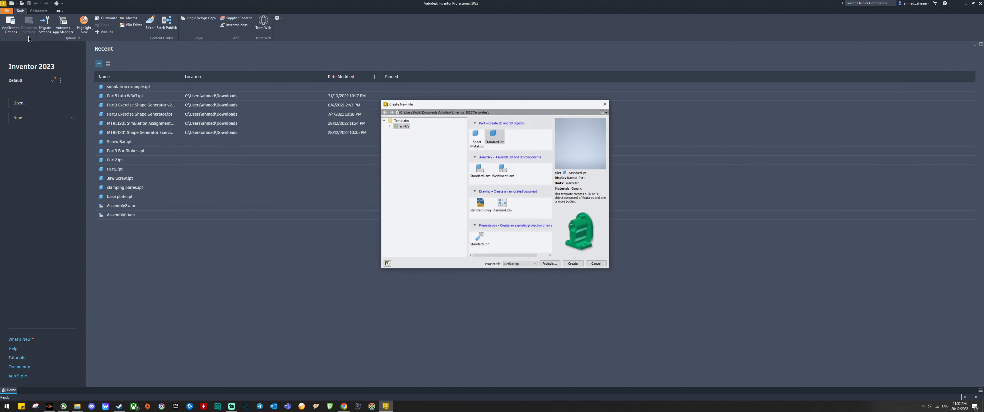
{"action": "double_click", "coordinate": [494, 137]}
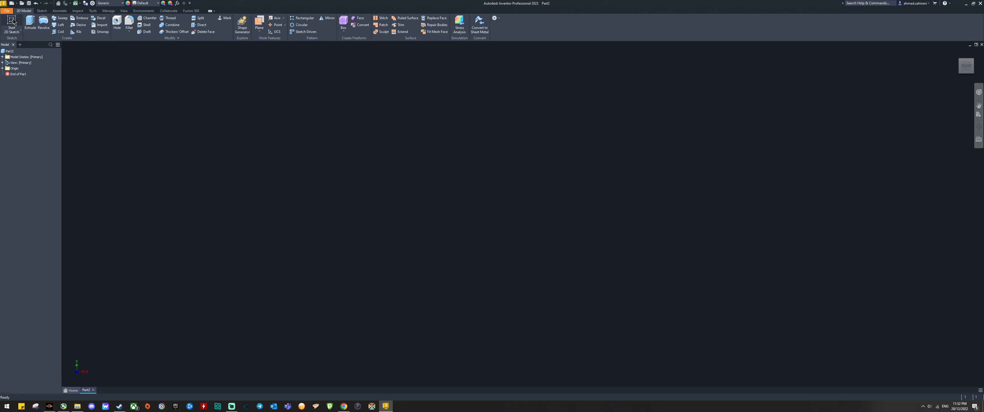
- Sketch a 25 mm diameter circle centred on the origin on the horizontal XZ plane
{"action": "left_click", "coordinate": [13, 22]}
{"action": "left_click", "coordinate": [409, 206]}
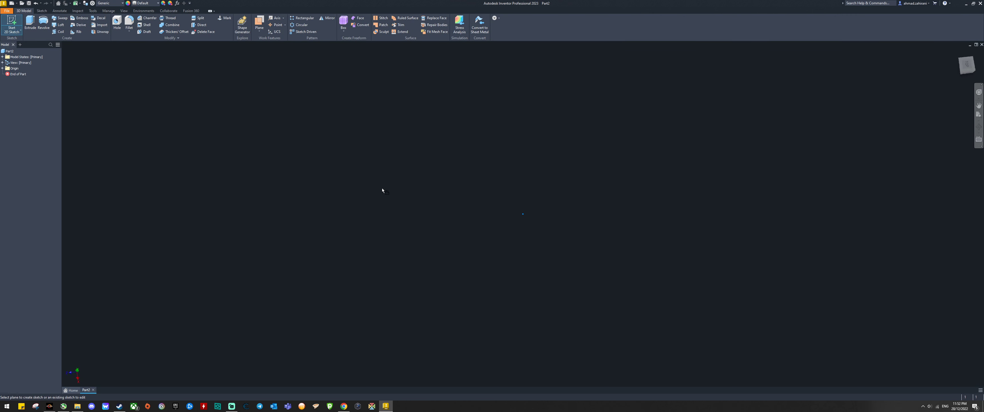
{"action": "key", "text": "c"}
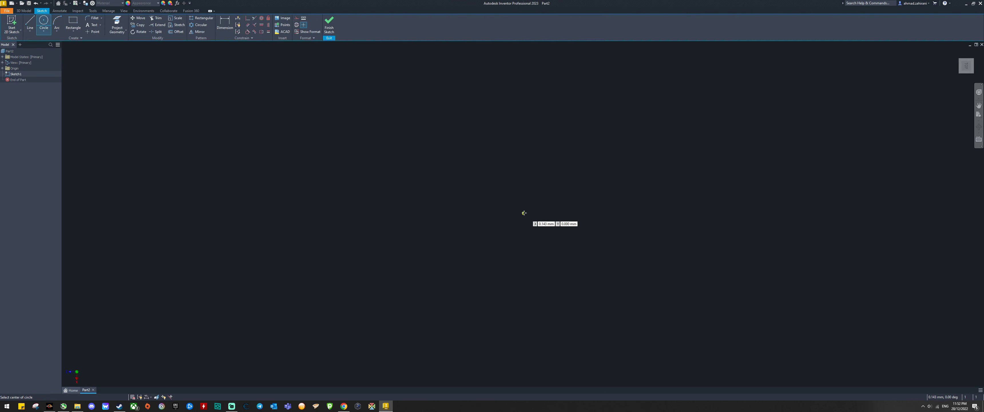
{"action": "left_click", "coordinate": [522, 214]}
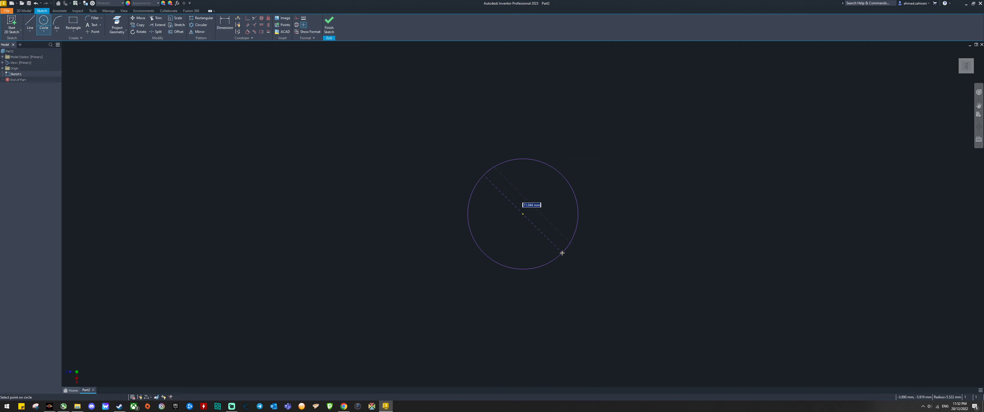
{"action": "type", "text": "25"}
{"action": "key", "text": "Return"}
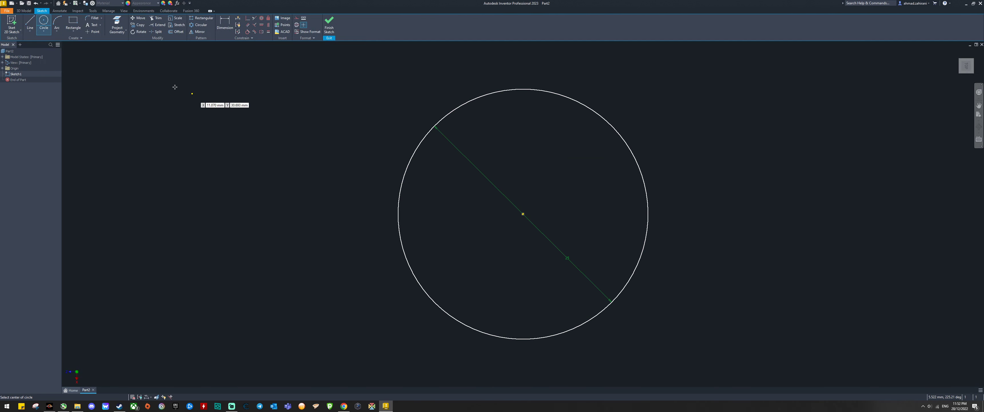
- Extrude the circle 50 mm upward into a solid cylinder
{"action": "left_click", "coordinate": [26, 13]}
{"action": "left_click", "coordinate": [30, 23]}
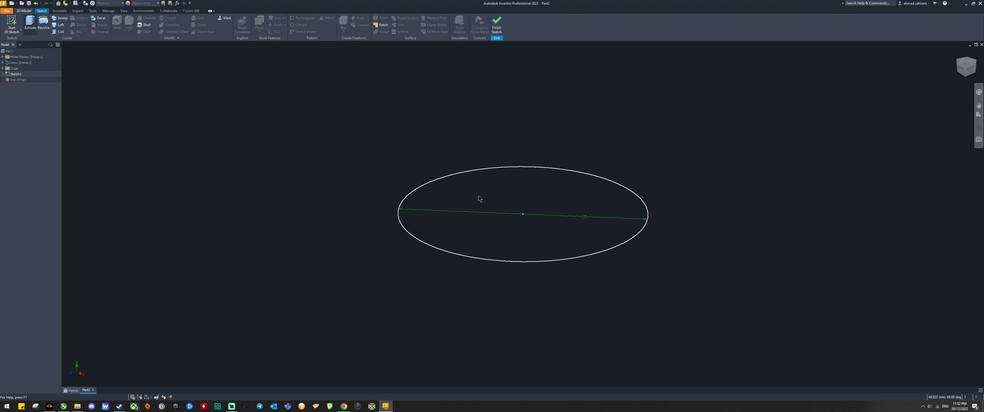
{"action": "left_click", "coordinate": [588, 99]}
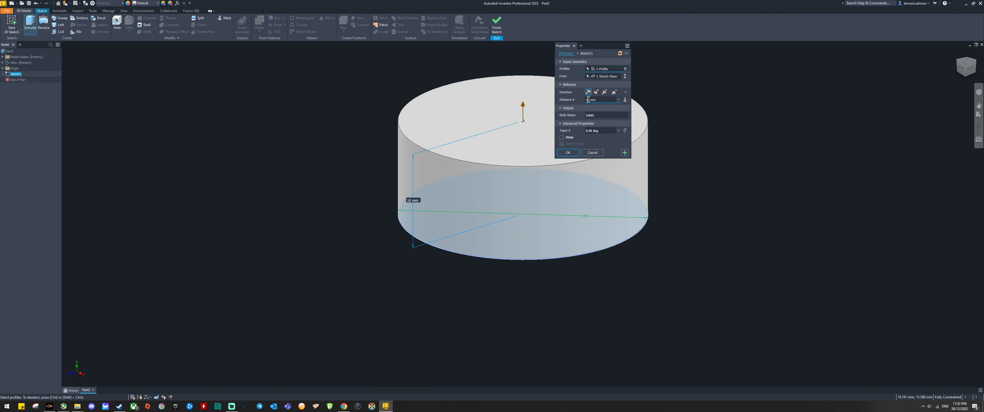
{"action": "type", "text": "50"}
{"action": "key", "text": "Return"}
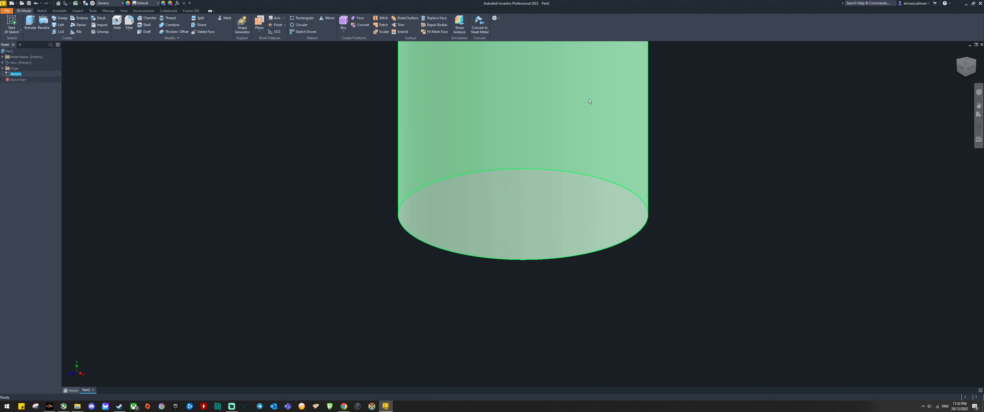
- Create a single-point static analysis study for the cylinder and assign Iron, Malleable as its material
{"action": "left_click", "coordinate": [958, 52]}
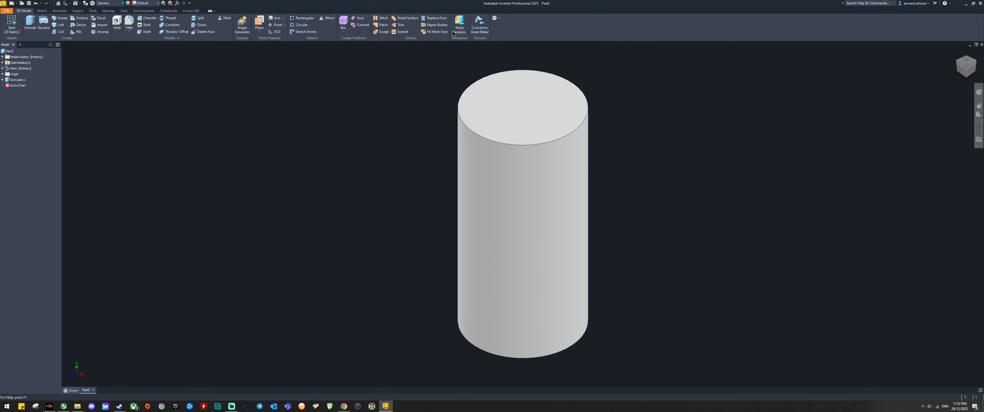
{"action": "left_click", "coordinate": [460, 25]}
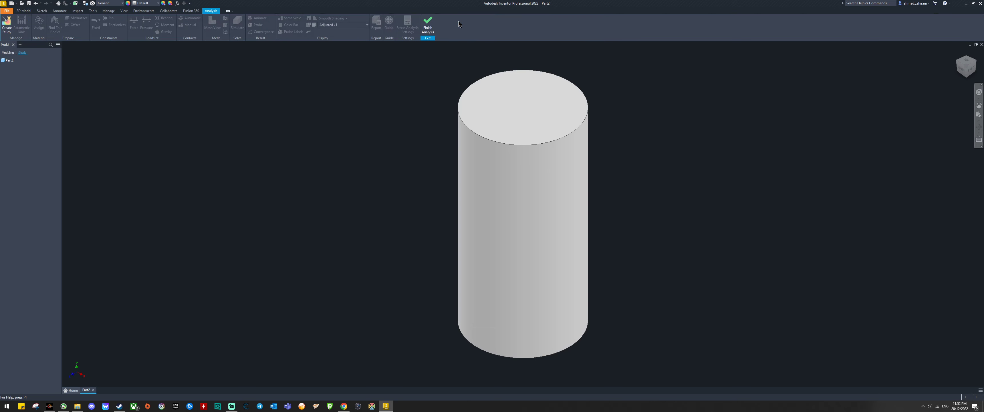
{"action": "left_click", "coordinate": [8, 25]}
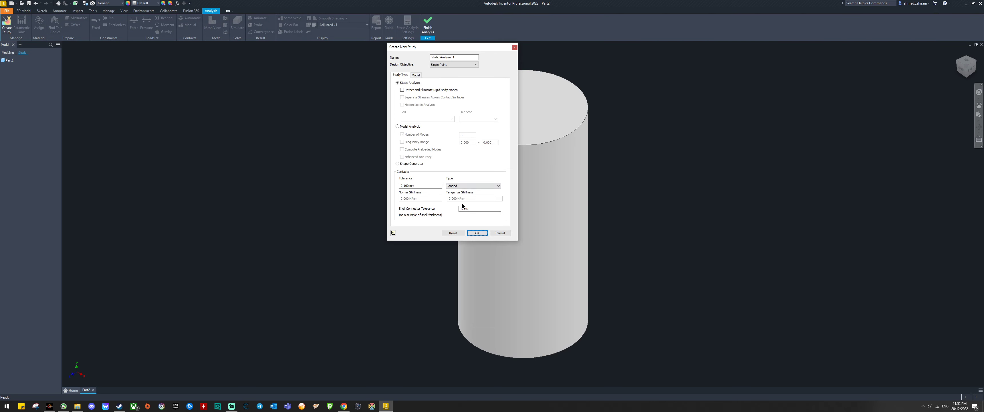
{"action": "left_click", "coordinate": [477, 233]}
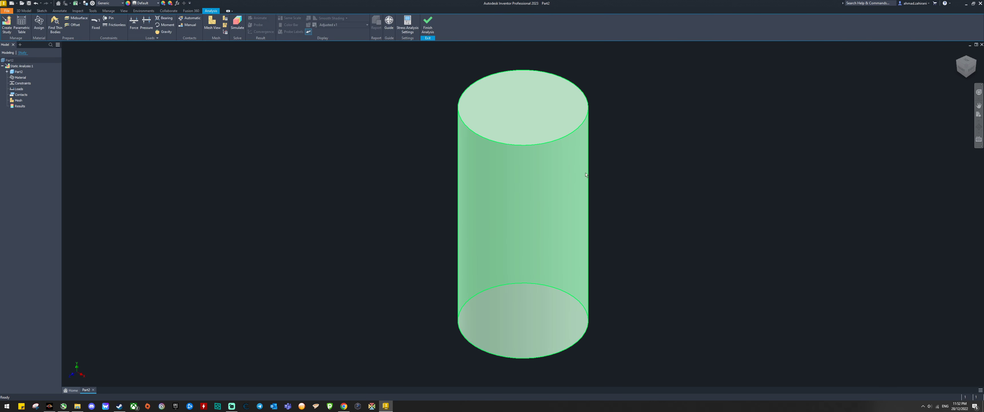
{"action": "left_click", "coordinate": [123, 3]}
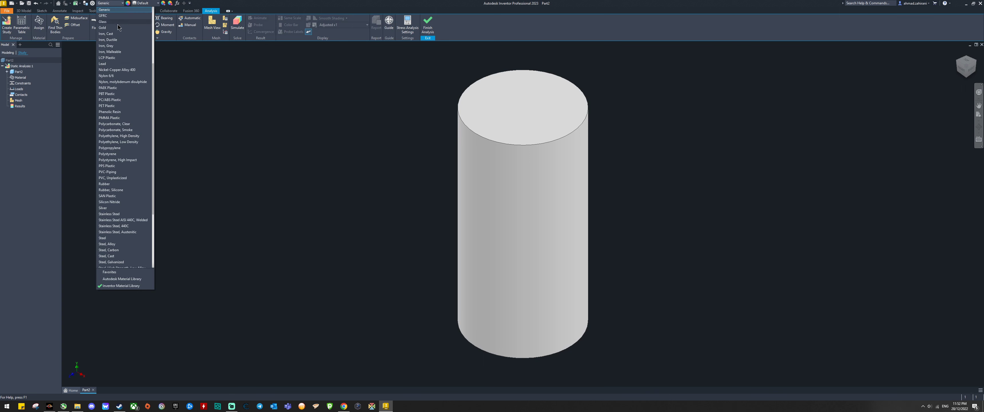
{"action": "left_click", "coordinate": [117, 52]}
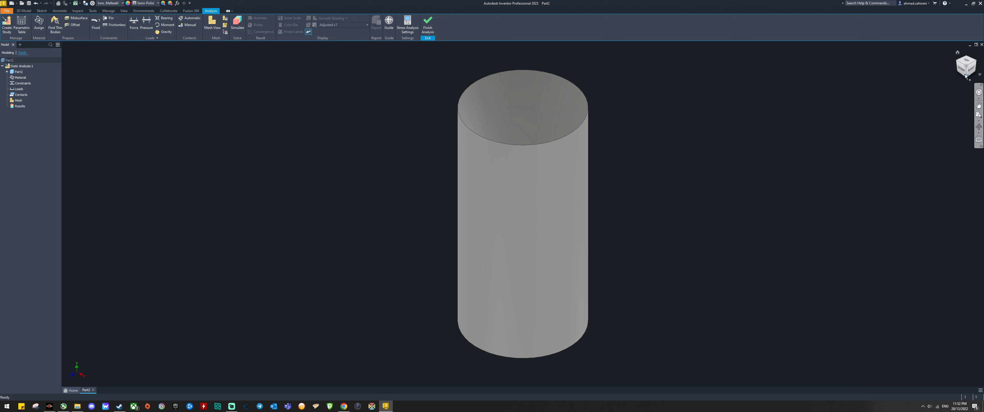
- Apply a fixed constraint to the bottom face of the new cylinder
{"action": "left_click_drag", "start_coordinate": [966, 74], "coordinate": [965, 56]}
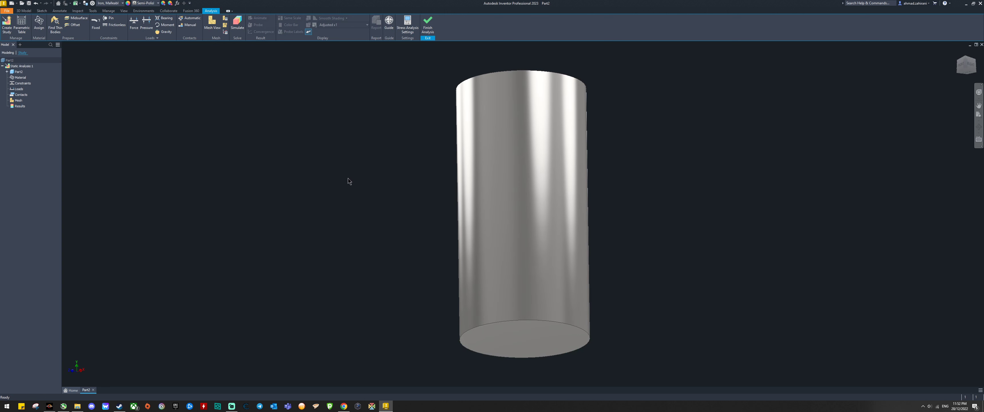
{"action": "left_click", "coordinate": [95, 25]}
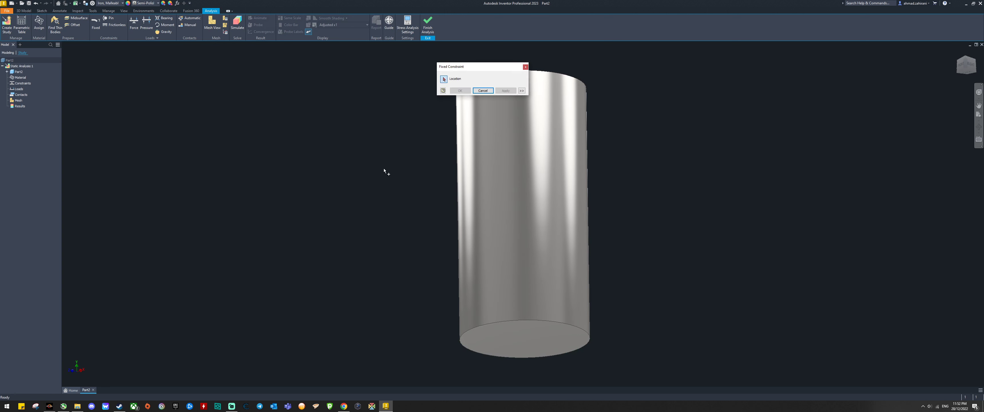
{"action": "left_click", "coordinate": [532, 338]}
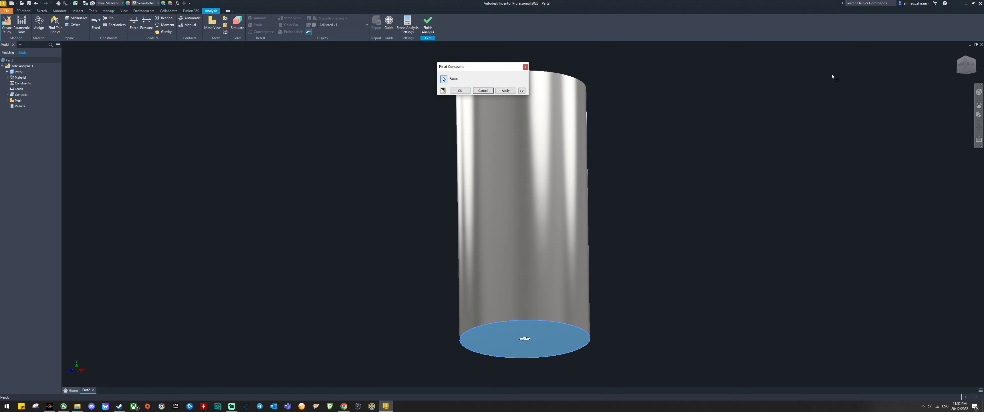
{"action": "left_click", "coordinate": [462, 93]}
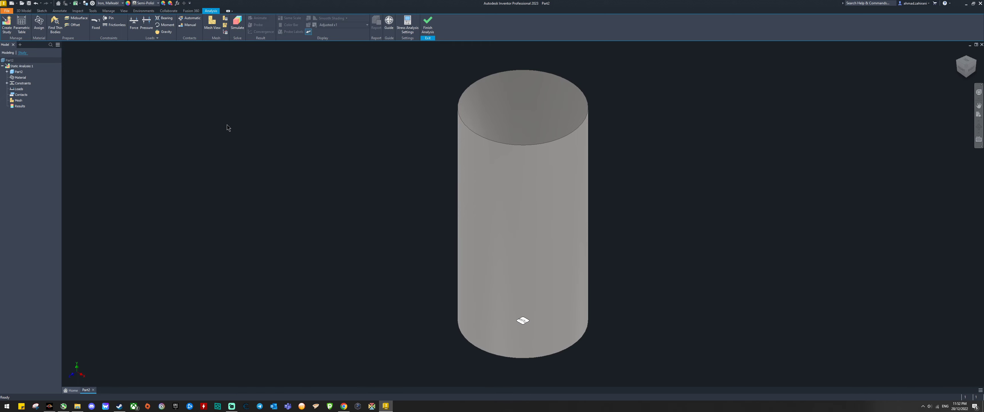
- Apply a 1000 N force to the cylinder's top face with its direction flipped upward to pull in tension
{"action": "left_click", "coordinate": [135, 28]}
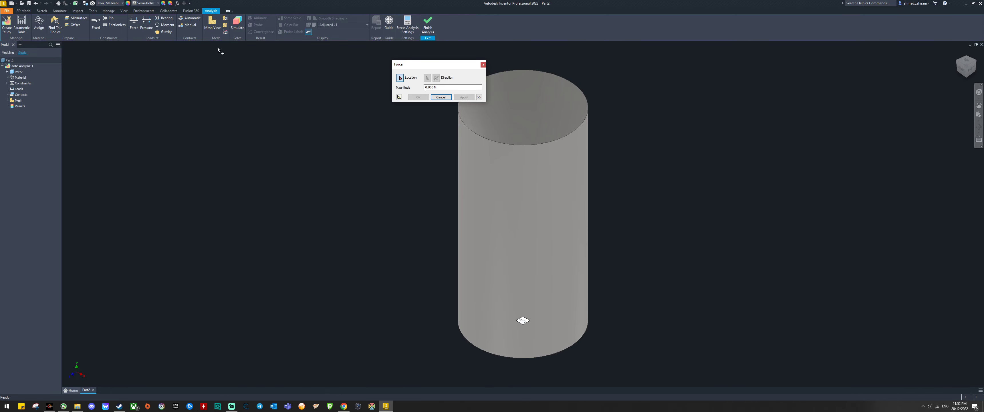
{"action": "left_click", "coordinate": [523, 110]}
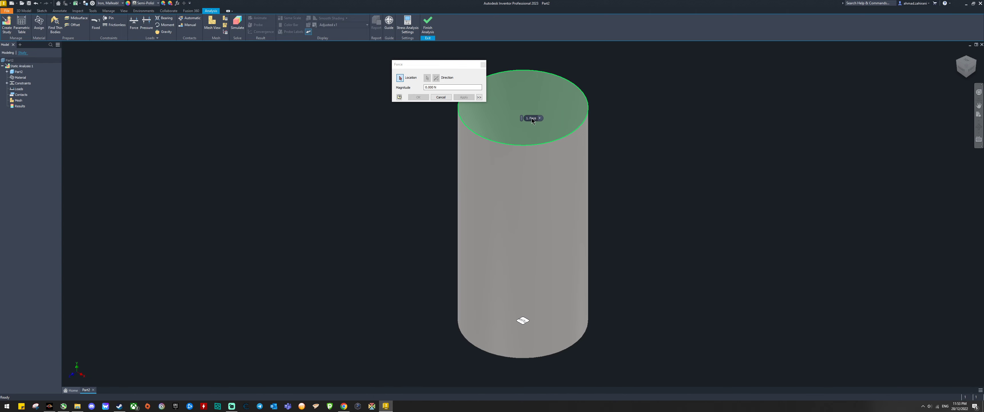
{"action": "left_click", "coordinate": [428, 88]}
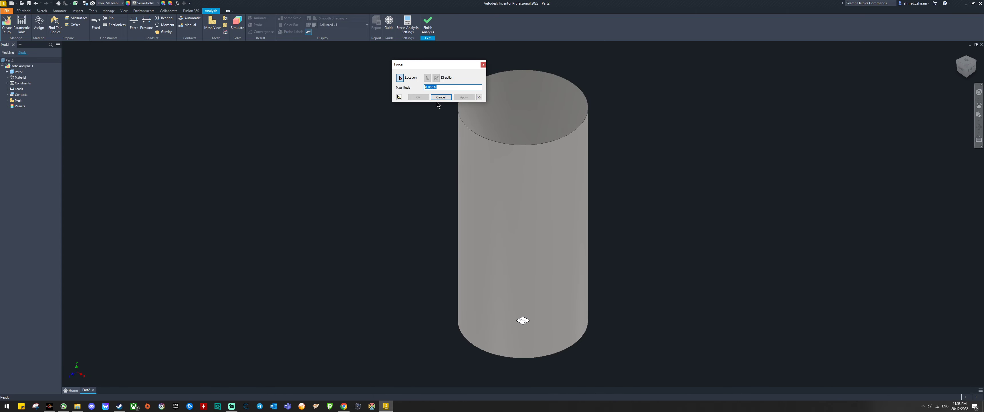
{"action": "type", "text": "-"}
{"action": "left_click", "coordinate": [522, 103]}
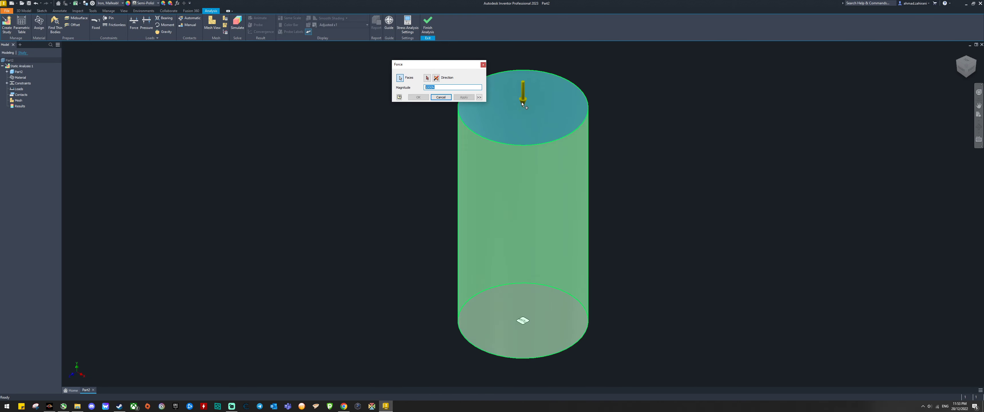
{"action": "left_click", "coordinate": [436, 78]}
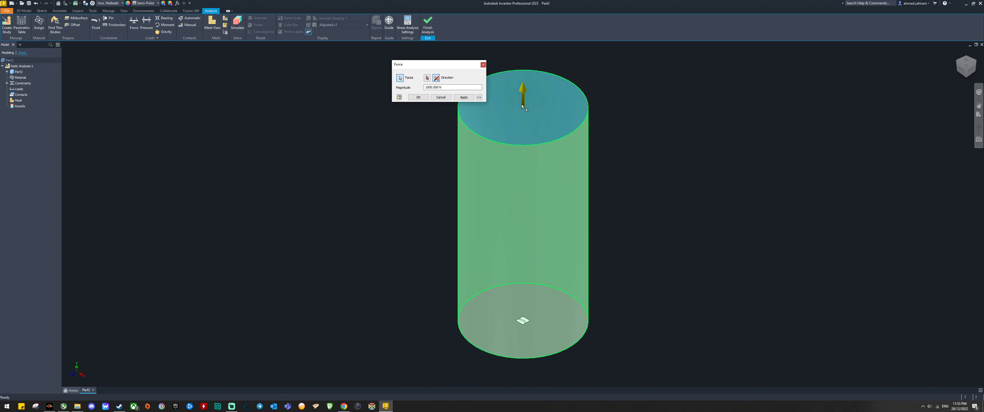
{"action": "left_click", "coordinate": [420, 97]}
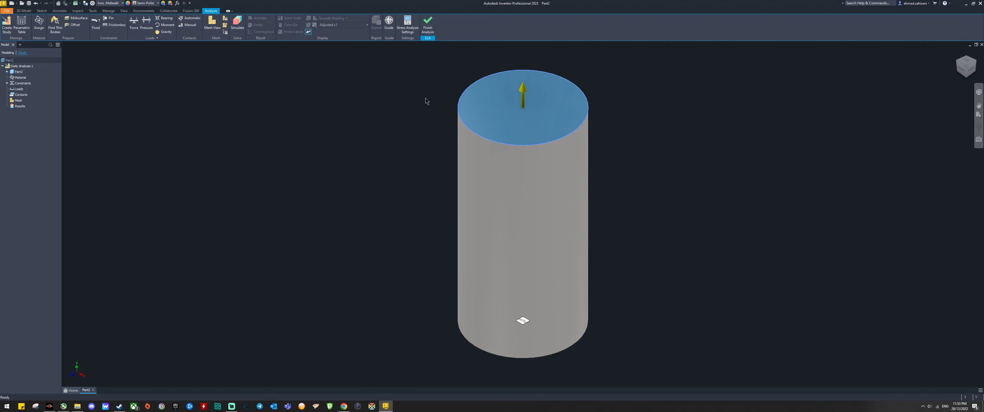
- Generate the mesh view of the cylinder under the upward force
{"action": "left_click", "coordinate": [212, 25]}
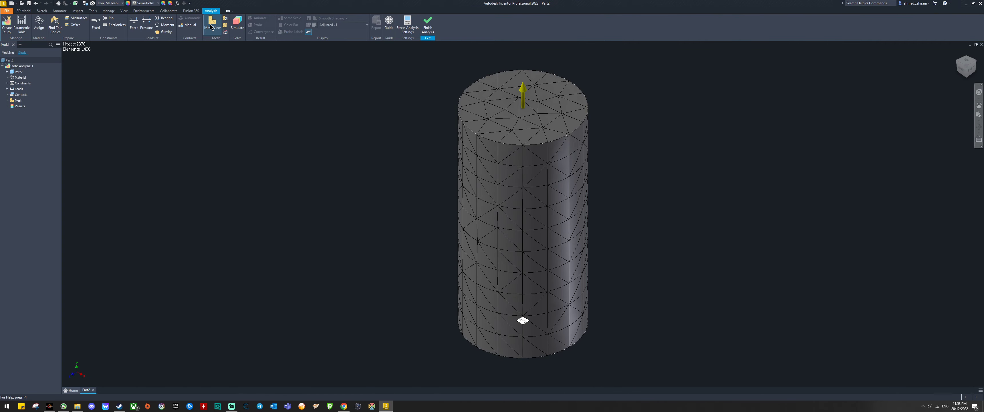
- Run the static stress simulation of the cylinder under the upward force and inspect its deformed upper edge from the front
{"action": "left_click", "coordinate": [237, 23]}
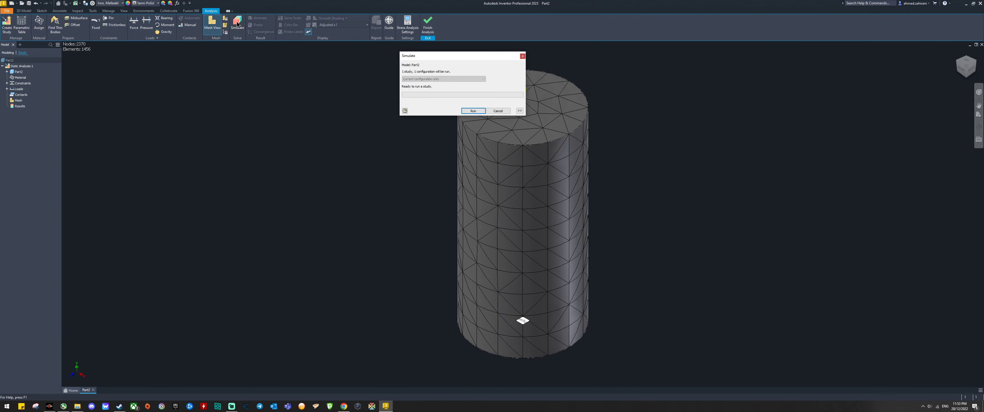
{"action": "left_click", "coordinate": [474, 110]}
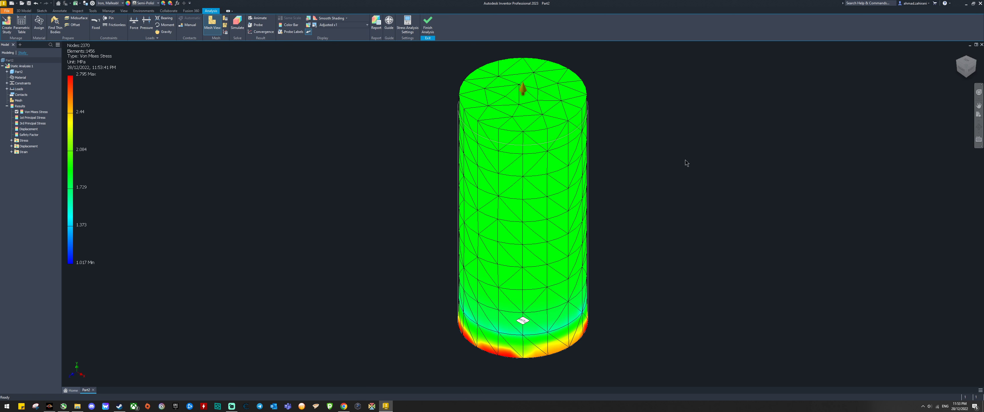
{"action": "left_click", "coordinate": [961, 70]}
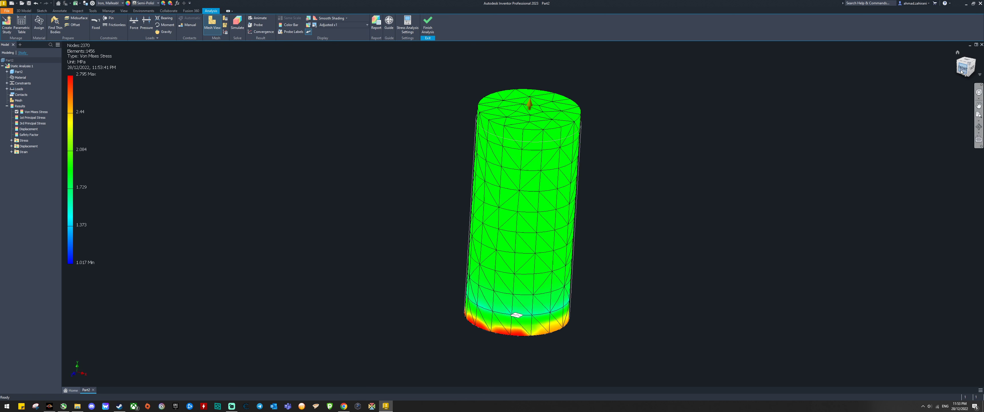
{"action": "scroll", "coordinate": [515, 145], "scroll_direction": "down", "scroll_amount": 3}
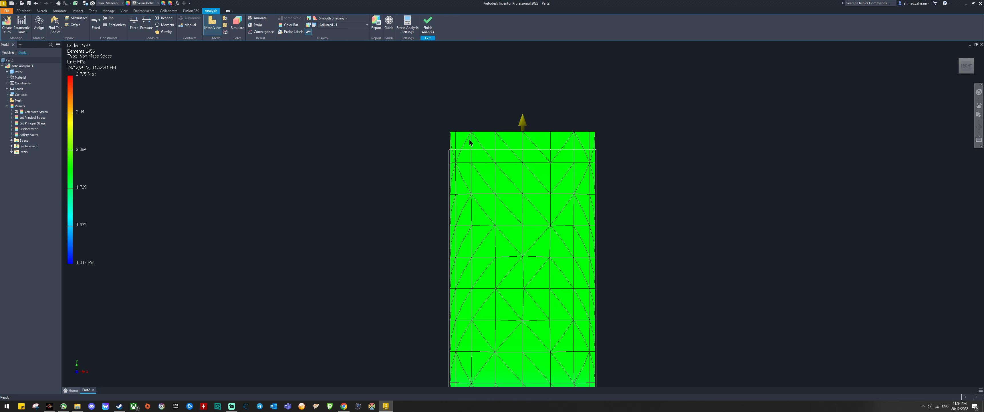
{"action": "scroll", "coordinate": [473, 142], "scroll_direction": "up", "scroll_amount": 8}
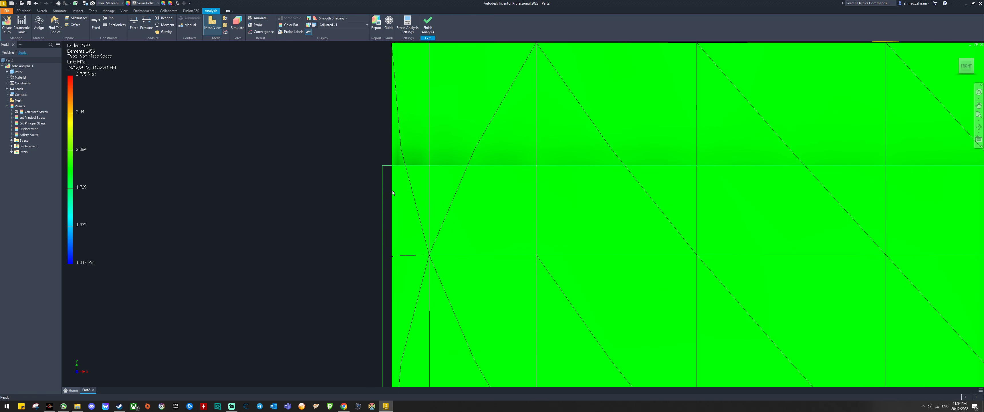
{"action": "right_click", "coordinate": [327, 143]}
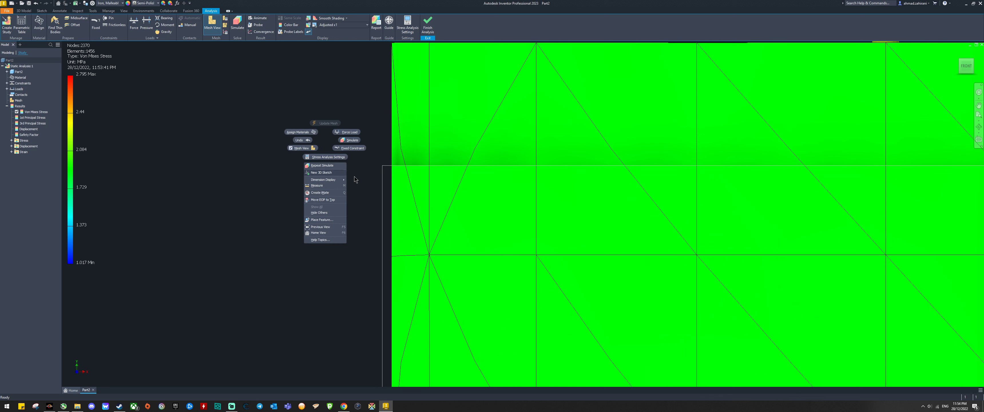
- Animate the Von Mises stress results at Slowest speed in the home view, then end the animation and finish the analysis
{"action": "left_click", "coordinate": [252, 21]}
{"action": "left_click", "coordinate": [258, 18]}
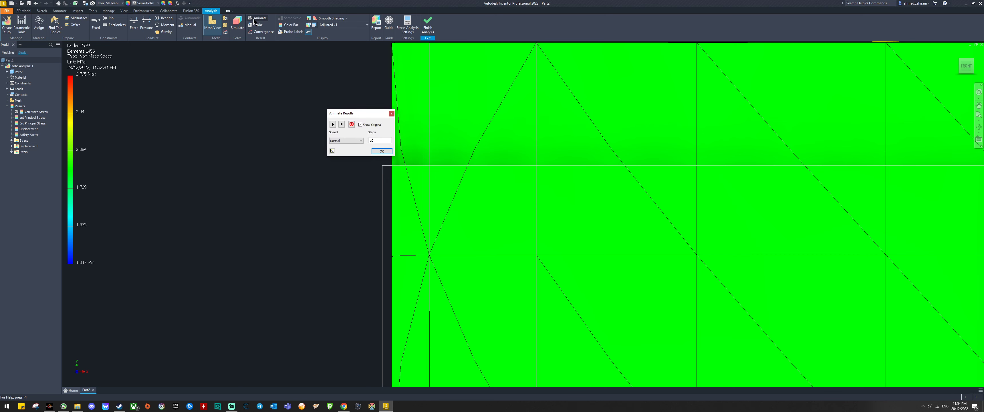
{"action": "left_click", "coordinate": [343, 140]}
{"action": "left_click", "coordinate": [341, 146]}
{"action": "left_click", "coordinate": [333, 125]}
{"action": "left_click", "coordinate": [957, 52]}
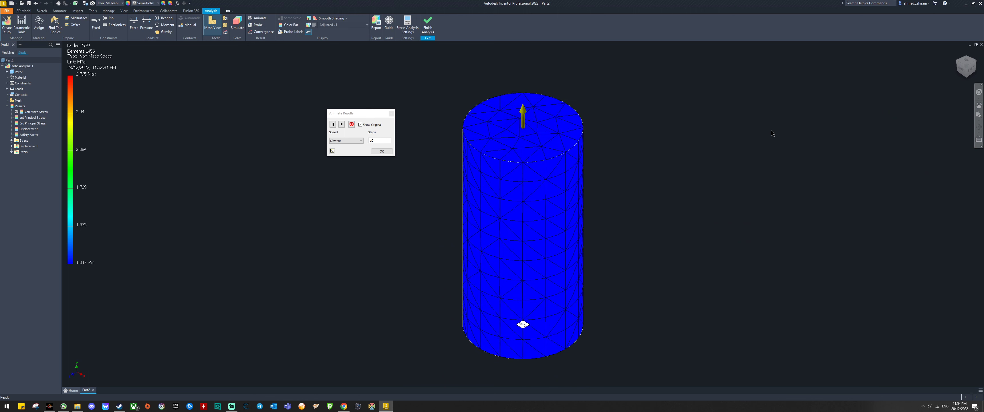
{"action": "left_click", "coordinate": [382, 151]}
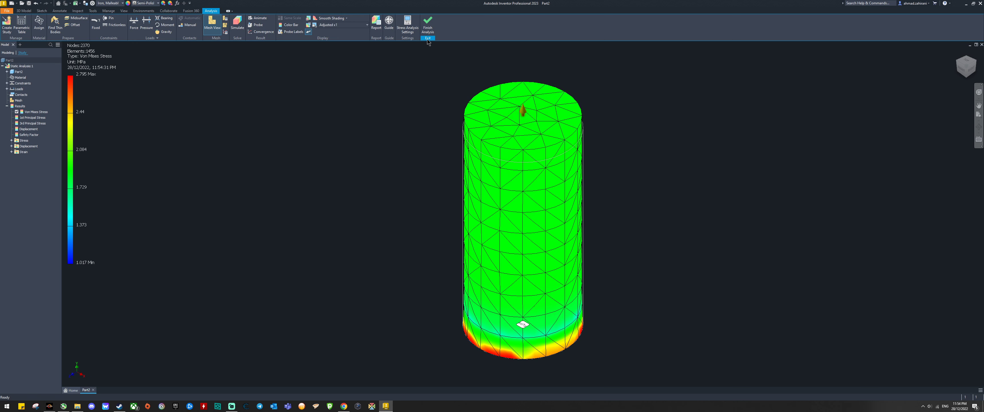
{"action": "left_click", "coordinate": [428, 24]}
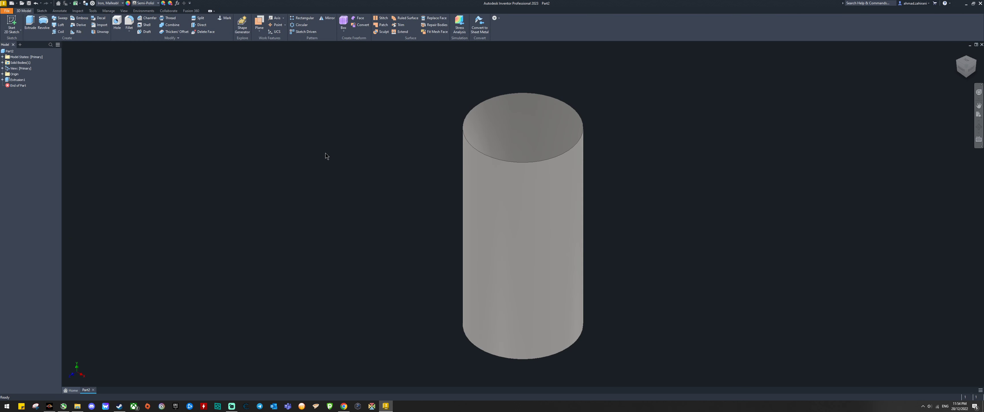